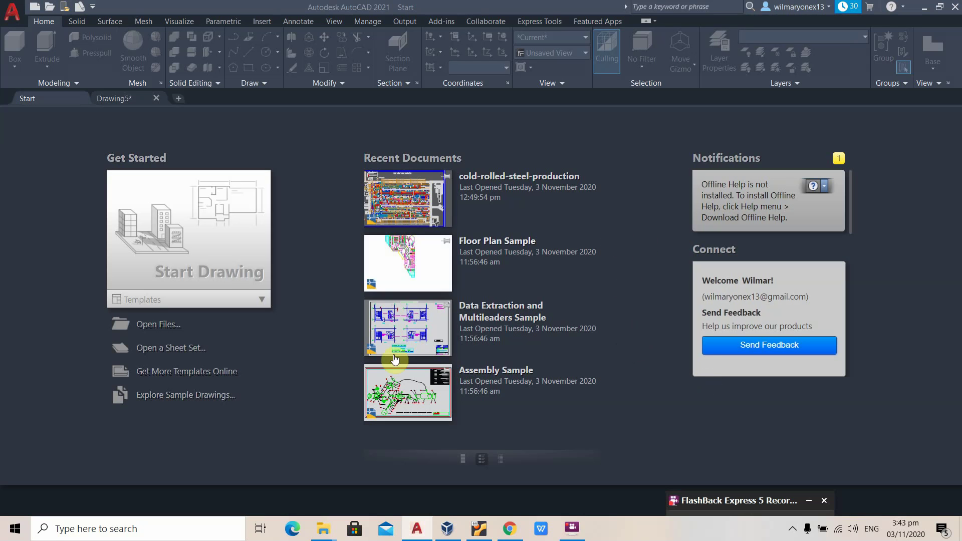
Step: Start a new drawing and review the available file commands, new-drawing options and recent documents
click(205, 245)
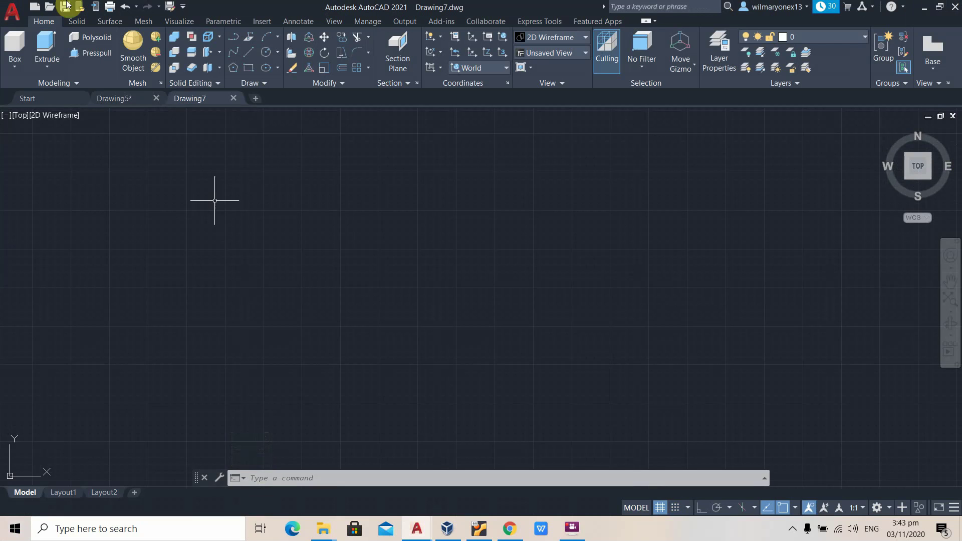
click(14, 17)
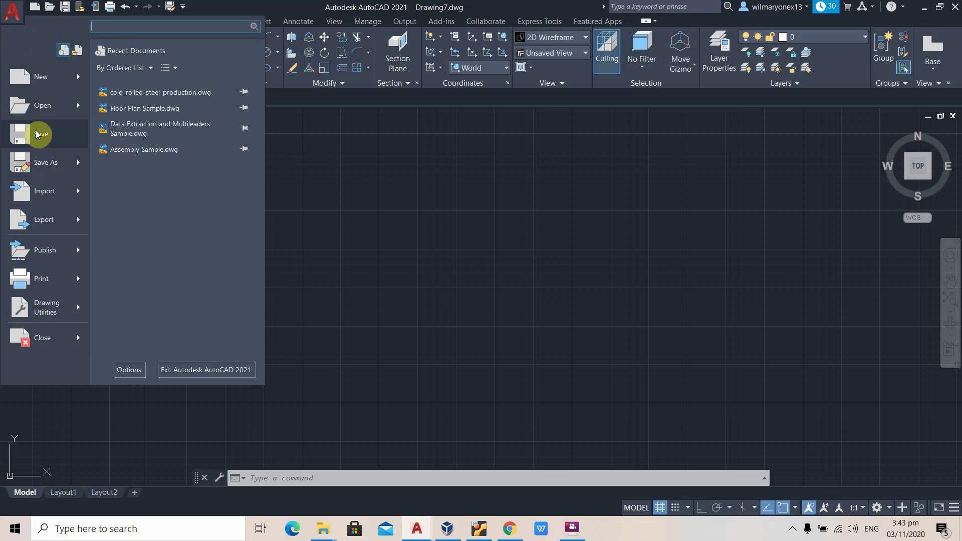
click(38, 89)
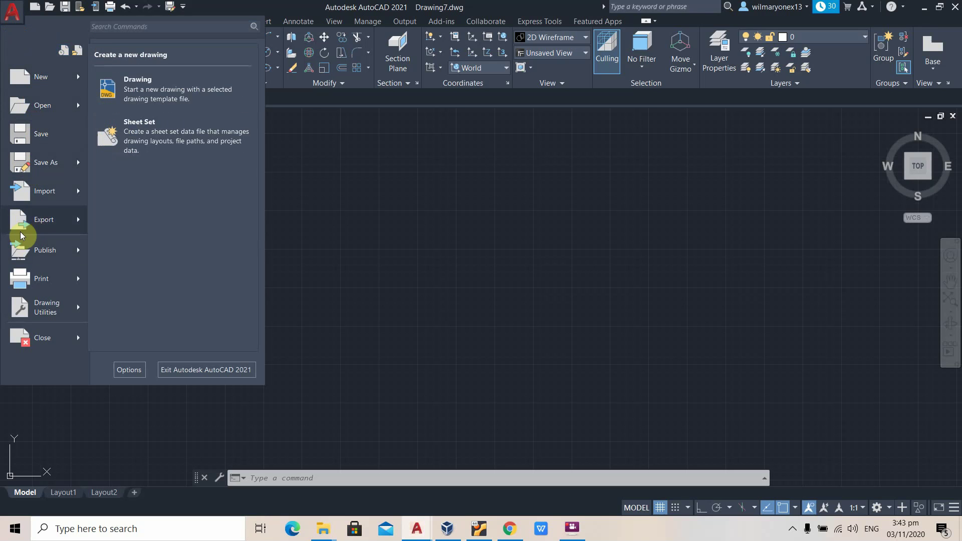
click(63, 50)
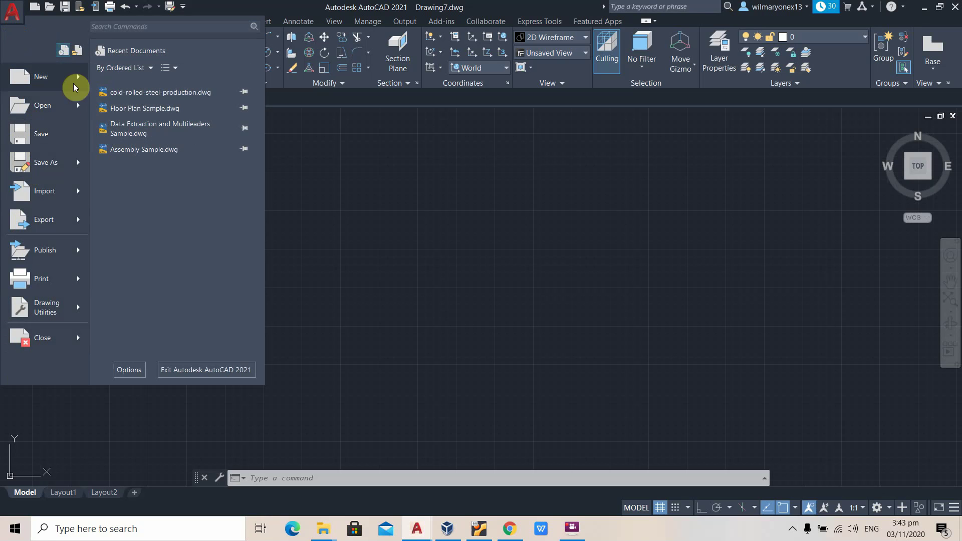
click(10, 13)
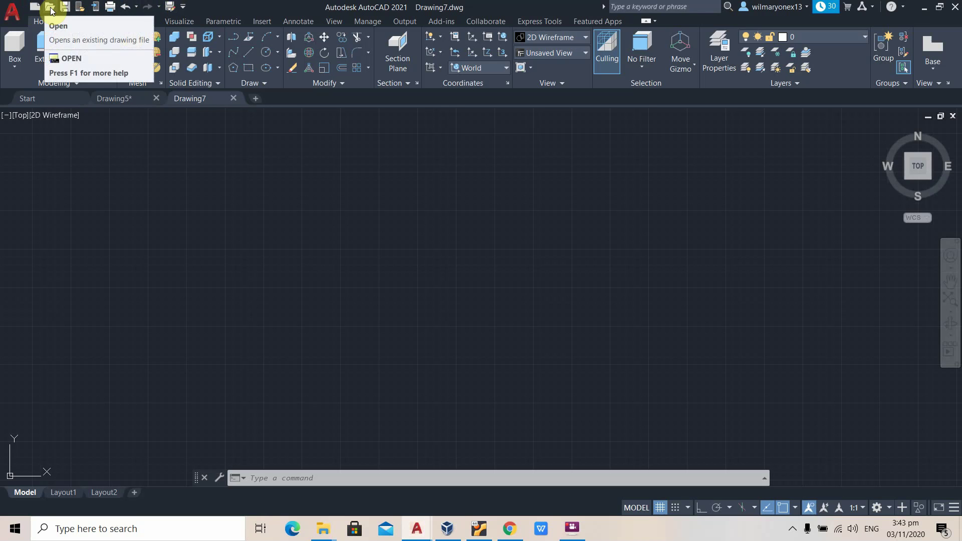
click(18, 12)
click(14, 16)
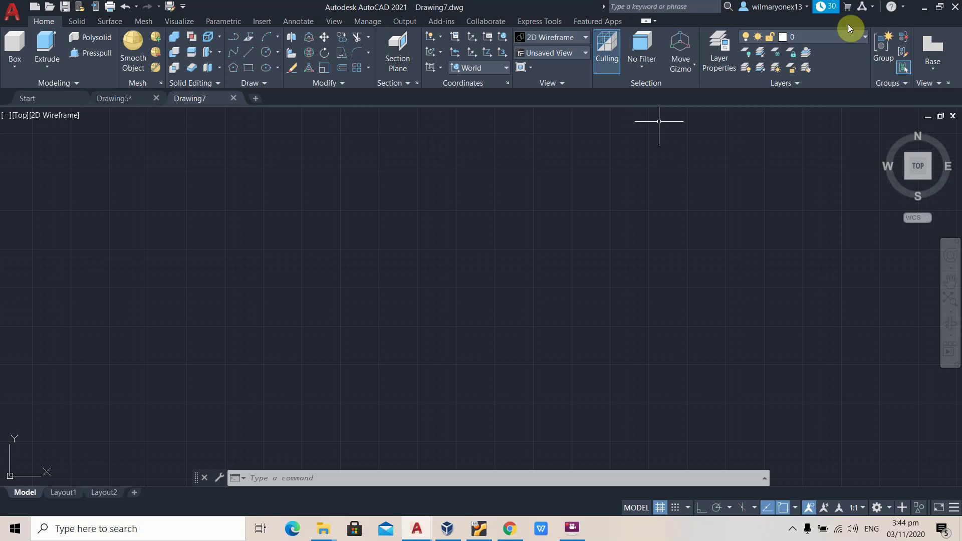
Step: Examine the Solid, Surface, Mesh, Visualize, Parametric, Insert and Annotate tool sets of the 3D Modeling workspace, and return to the Home tools
click(75, 22)
click(112, 21)
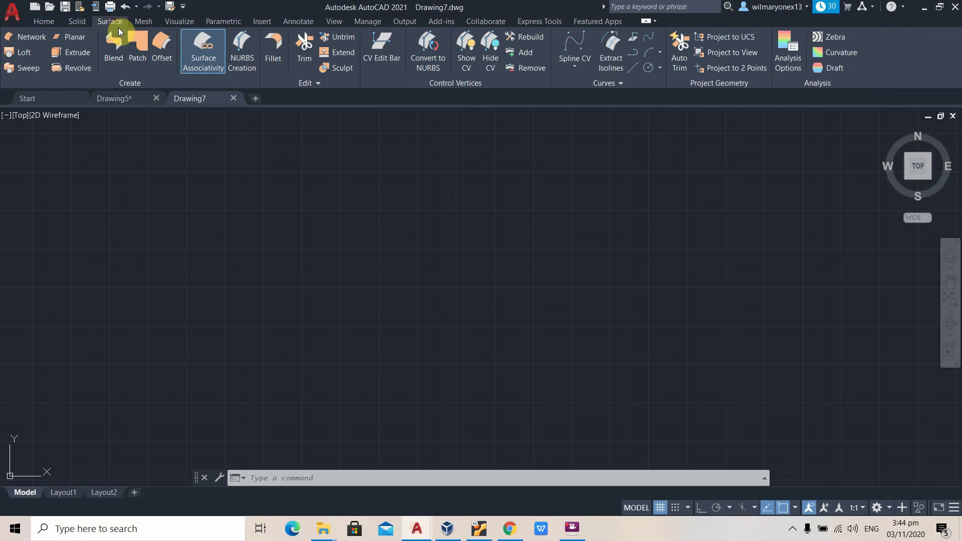
click(146, 20)
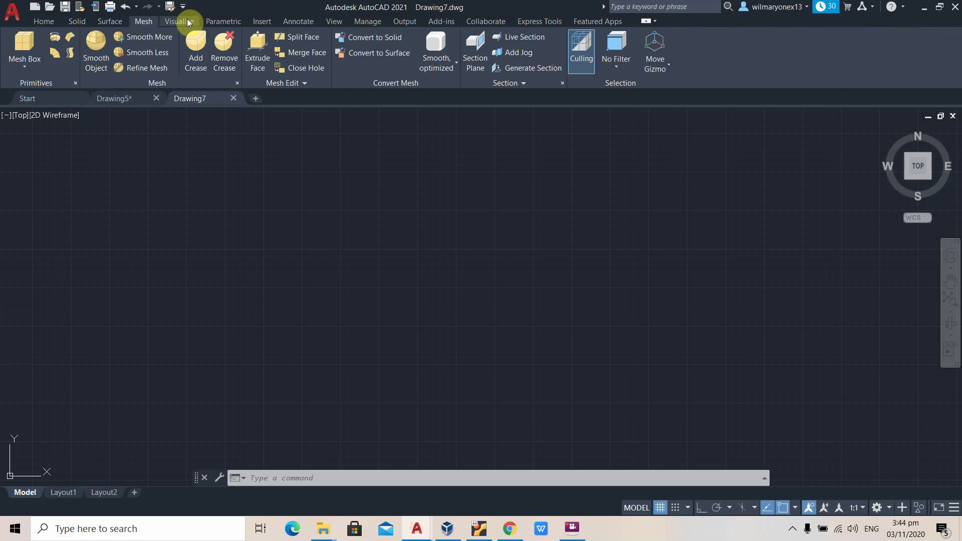
click(186, 20)
click(232, 25)
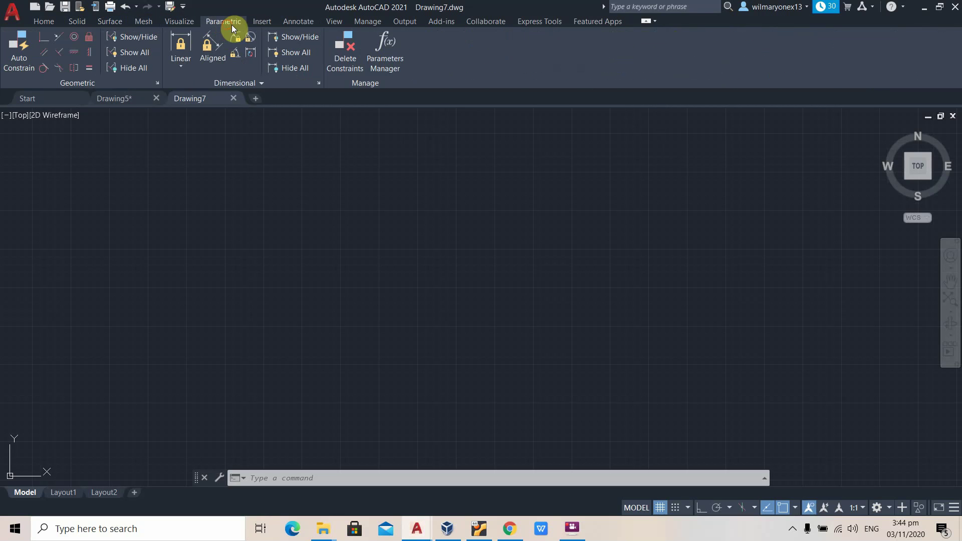
click(263, 23)
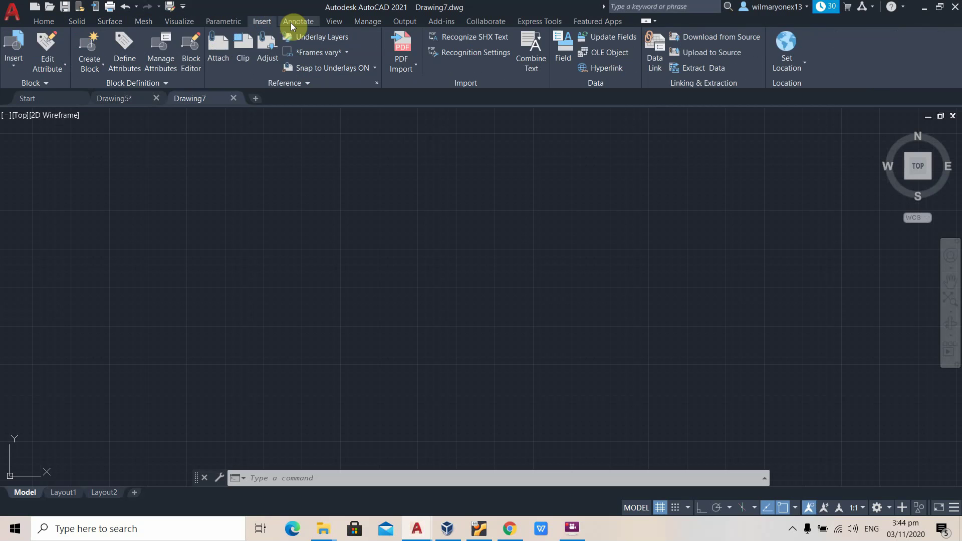
click(291, 23)
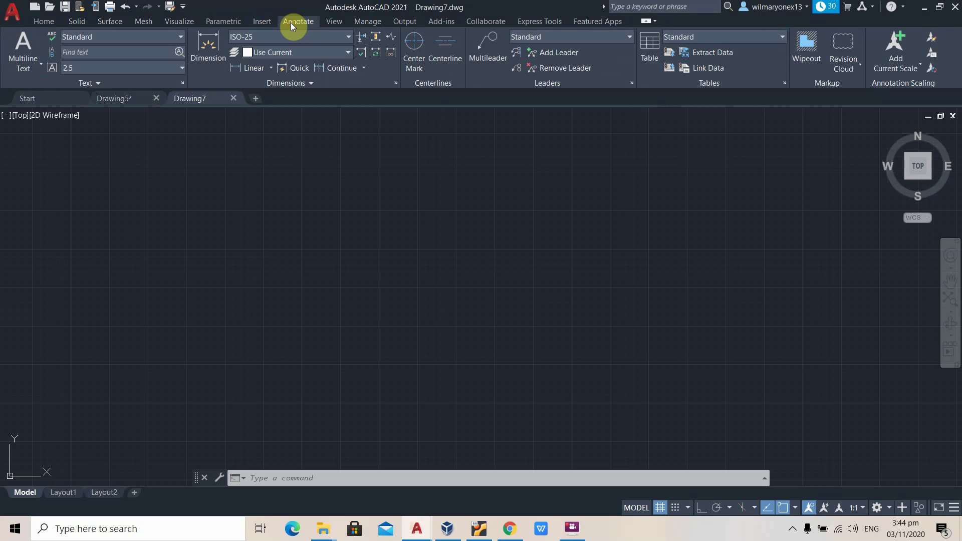
click(264, 20)
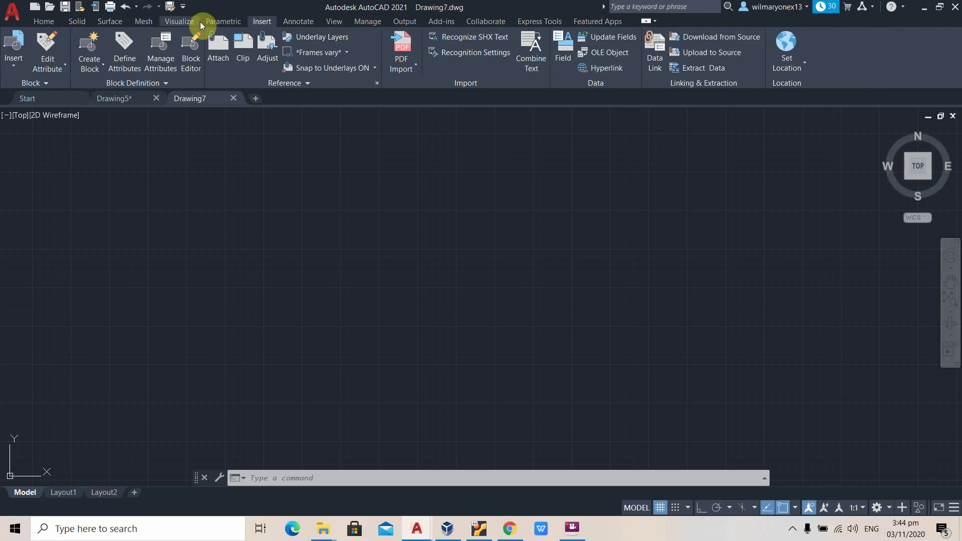
click(231, 24)
click(81, 23)
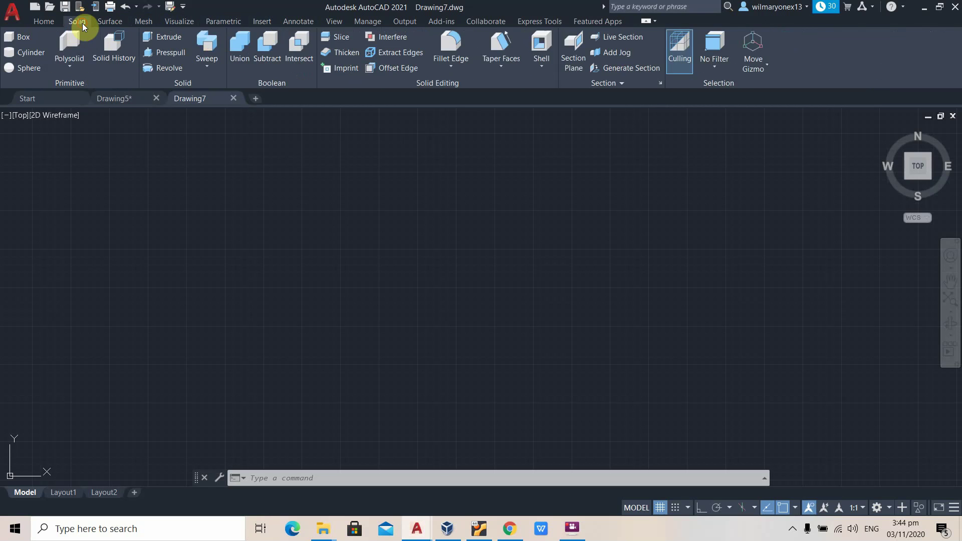
click(44, 22)
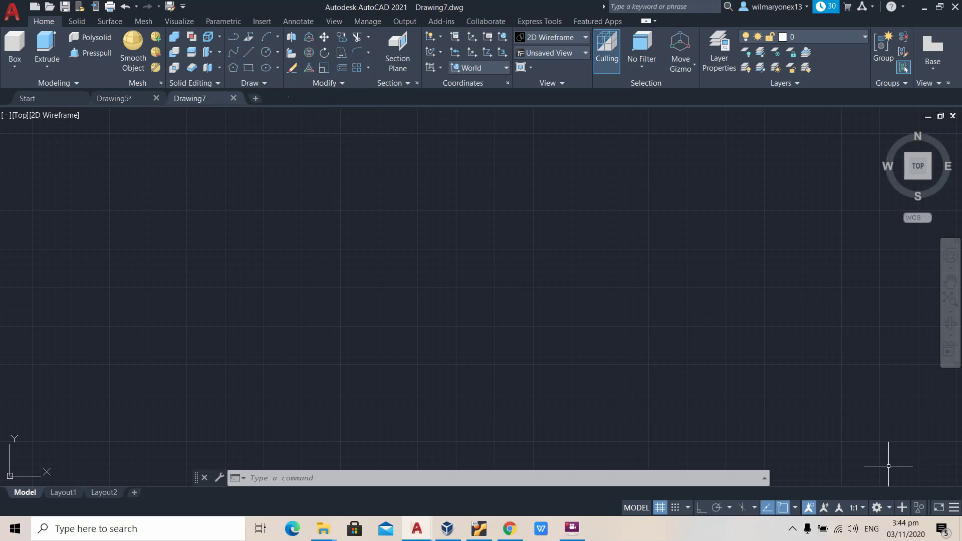
Step: Switch the workspace from 3D Modeling to Drafting & Annotation
click(879, 508)
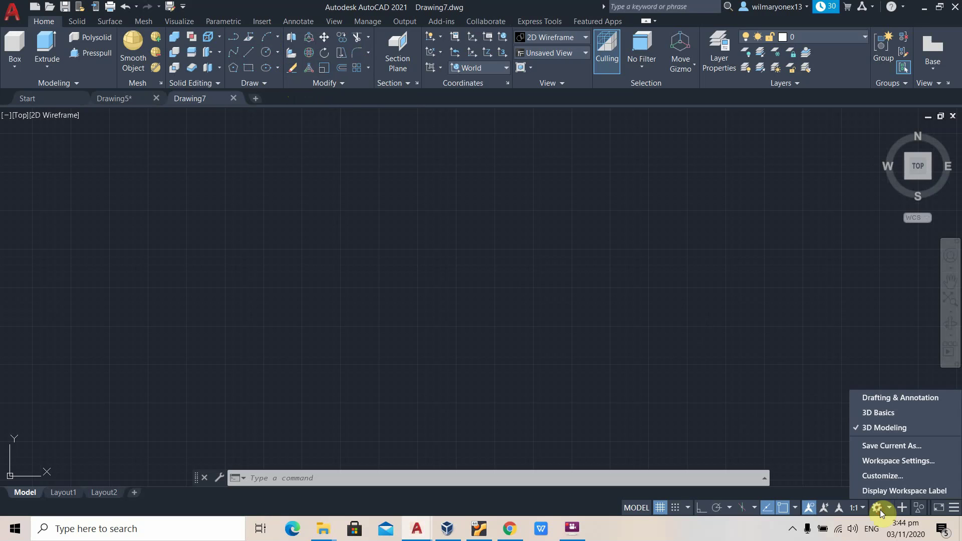
click(880, 510)
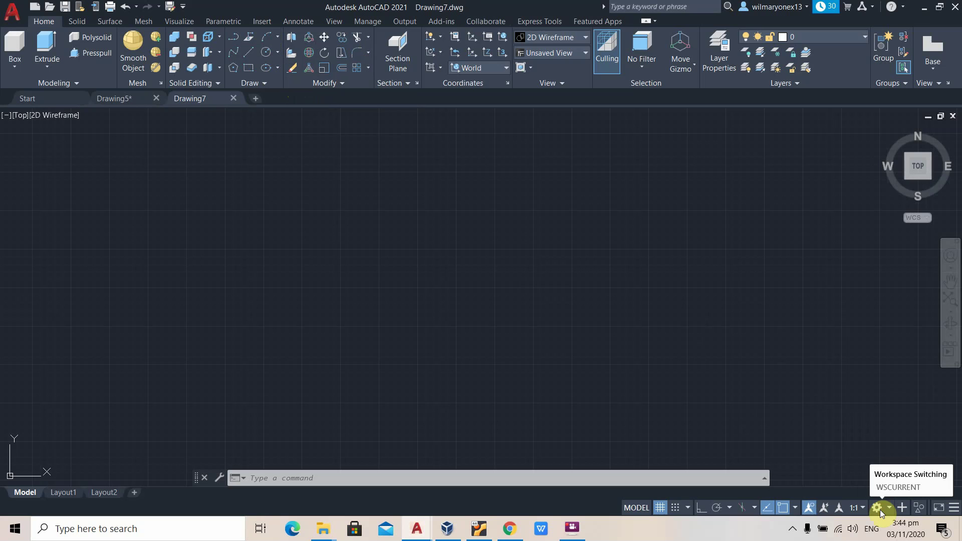
click(880, 510)
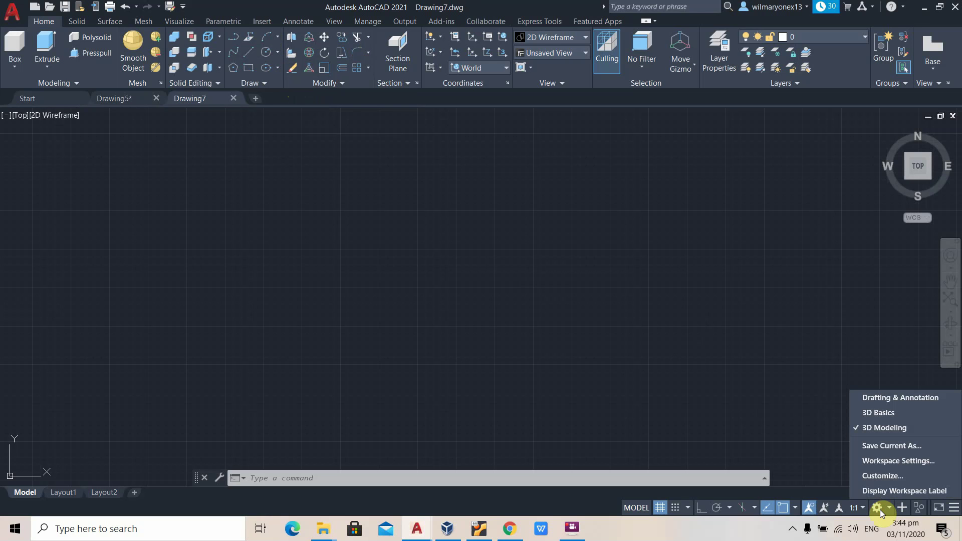
click(910, 398)
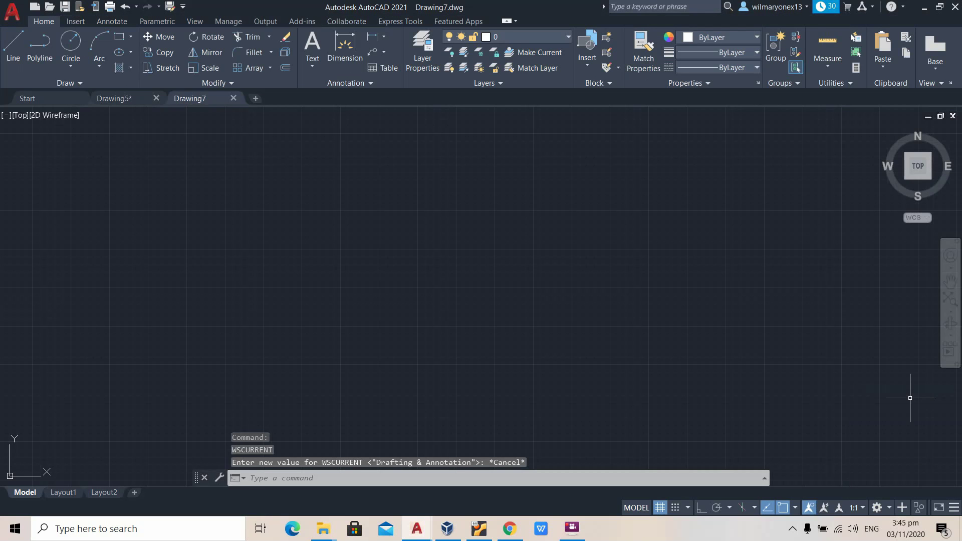
Step: Look through the Insert, Annotate and Parametric tools of the Drafting & Annotation workspace, and return to the Home tools
click(76, 22)
click(109, 23)
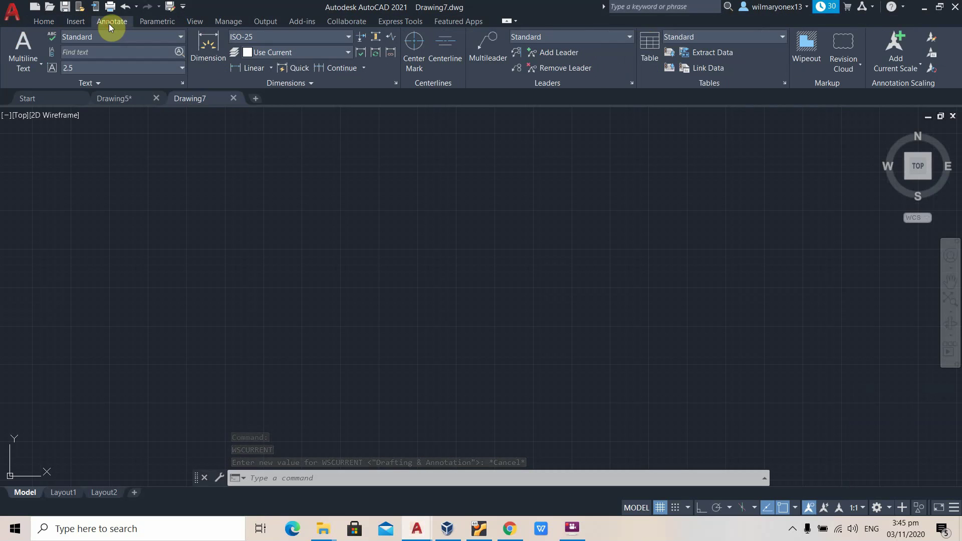
click(159, 23)
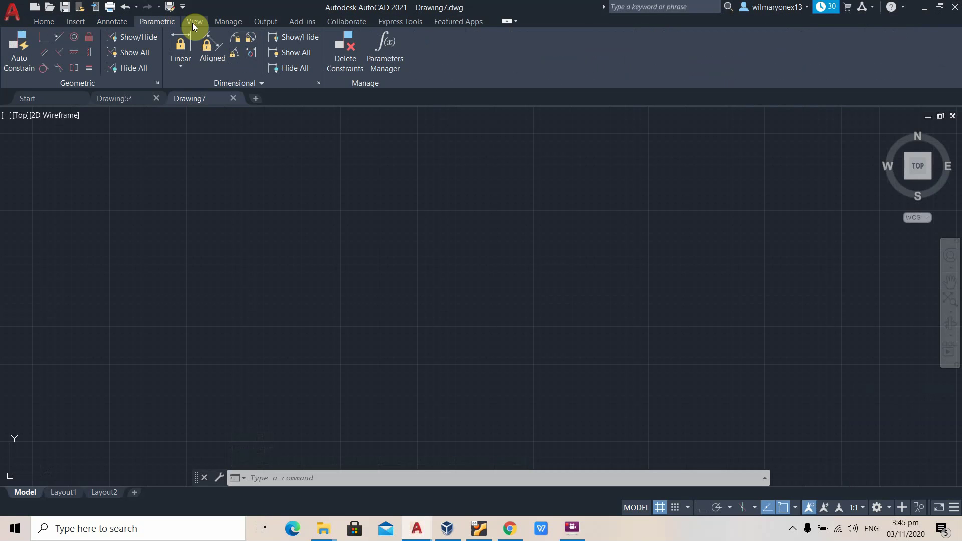
click(42, 21)
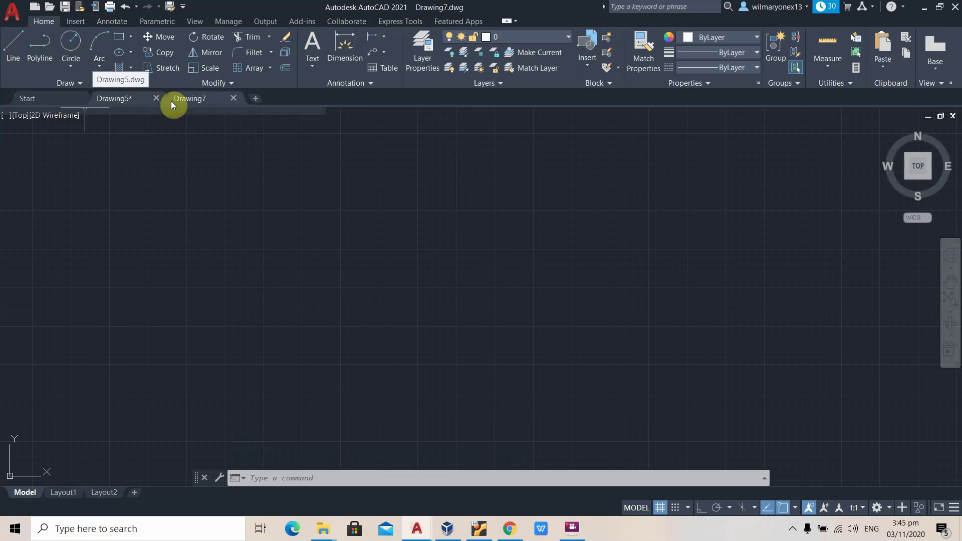
Step: View the open Drawing5 file and the start page, and return to Drawing7
mouse_move(218, 102)
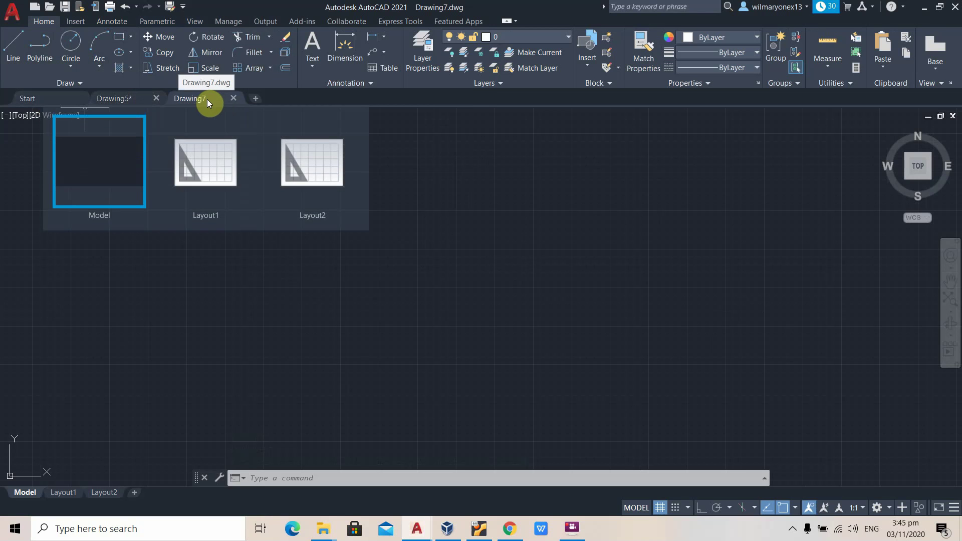
click(126, 98)
click(55, 103)
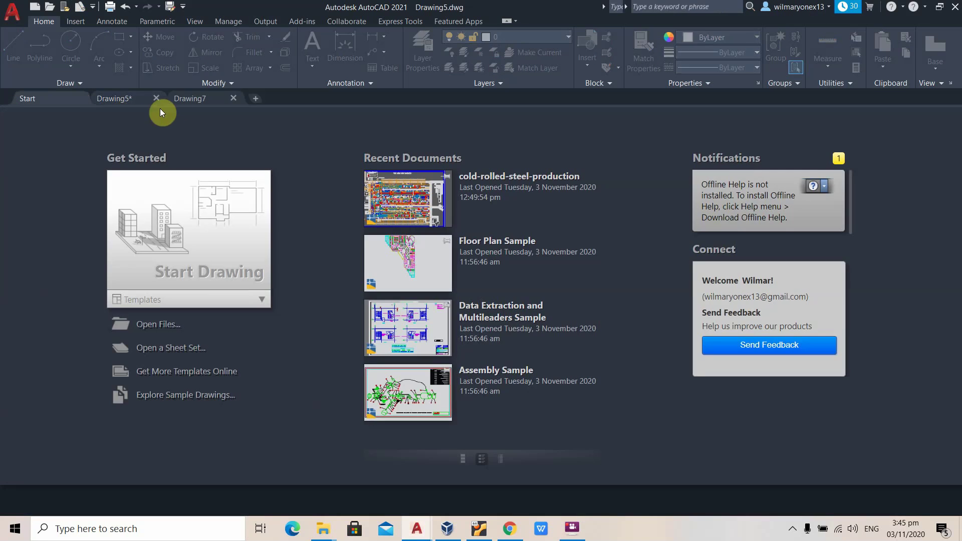
click(203, 100)
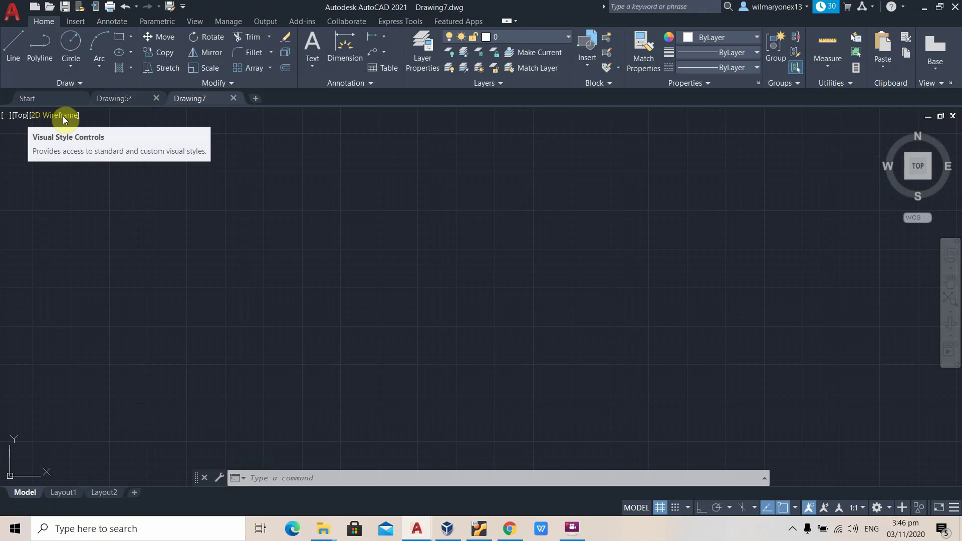
Step: Set the model view to SW Isometric and examine the X, Y and Z axes at the origin
click(23, 116)
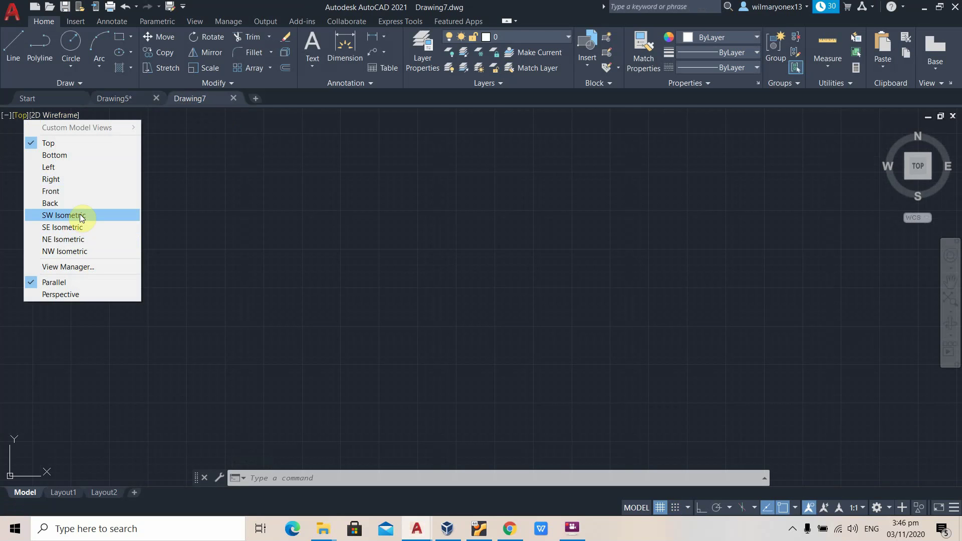
click(14, 163)
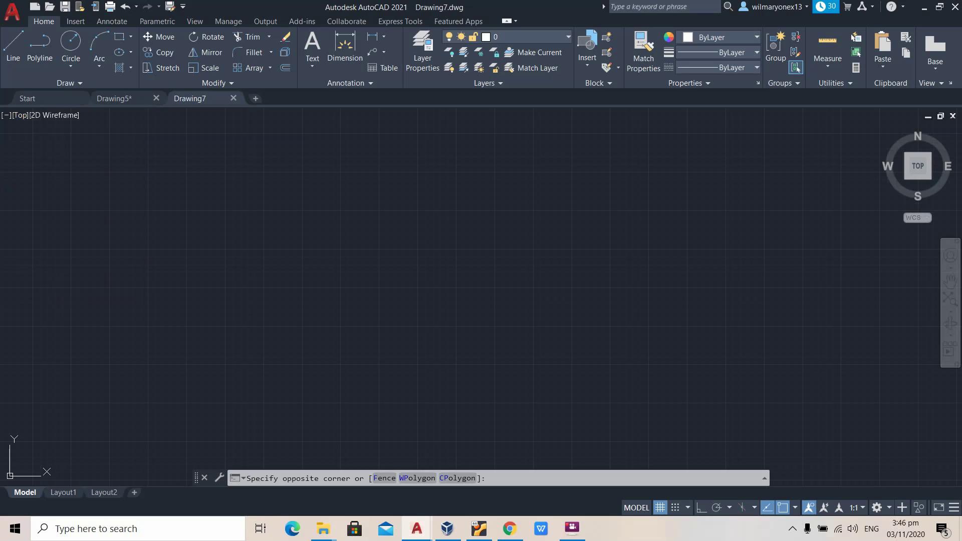
click(23, 118)
click(23, 115)
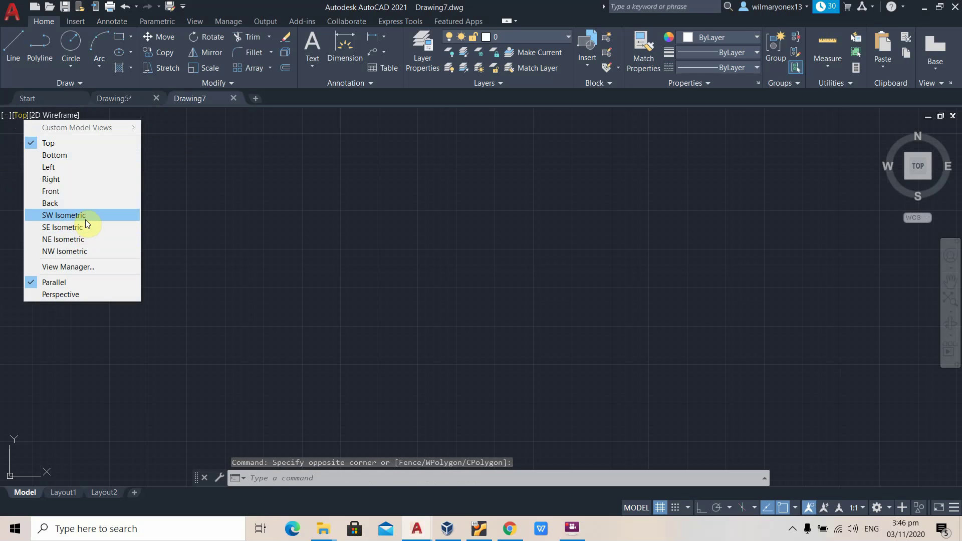
click(85, 219)
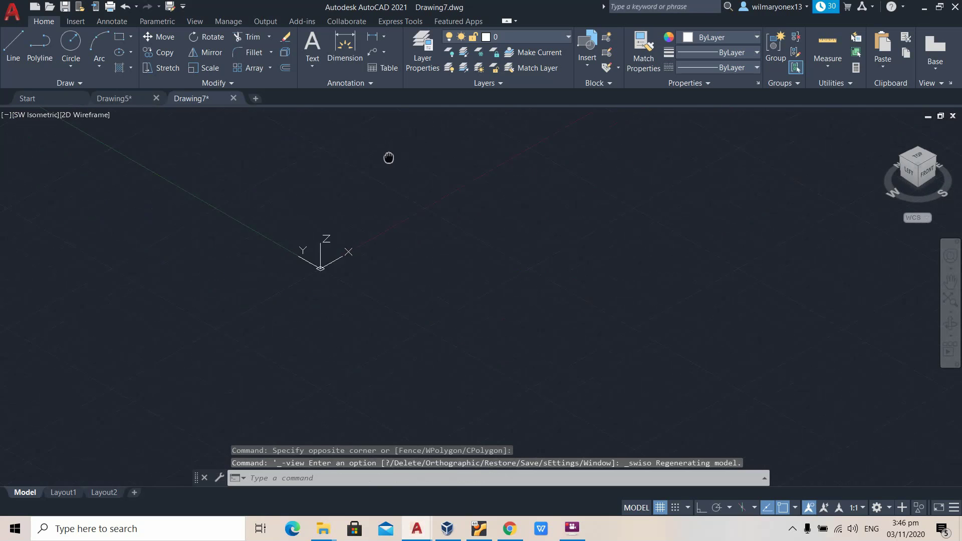
middle_drag(389, 158, 545, 185)
scroll(502, 269, up, 4)
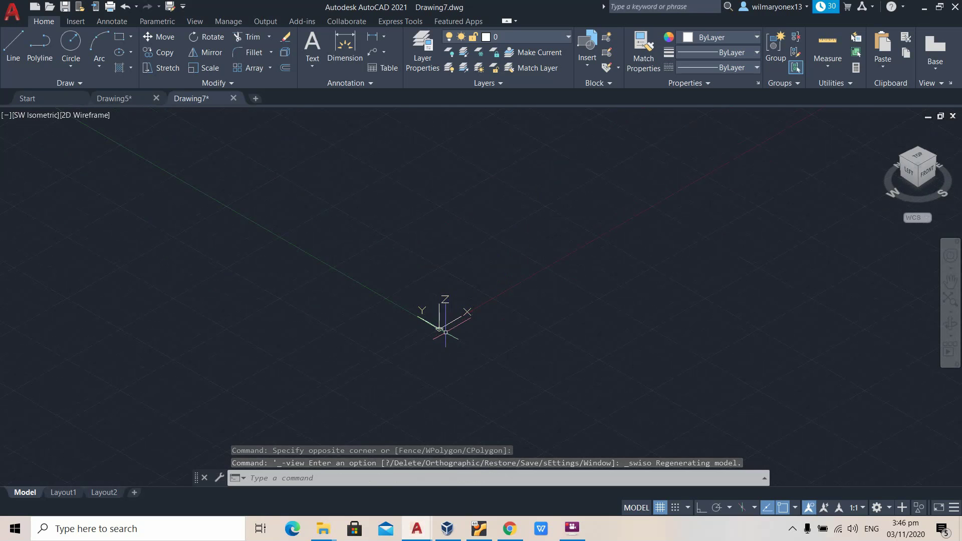
scroll(445, 320, down, 5)
scroll(440, 324, up, 6)
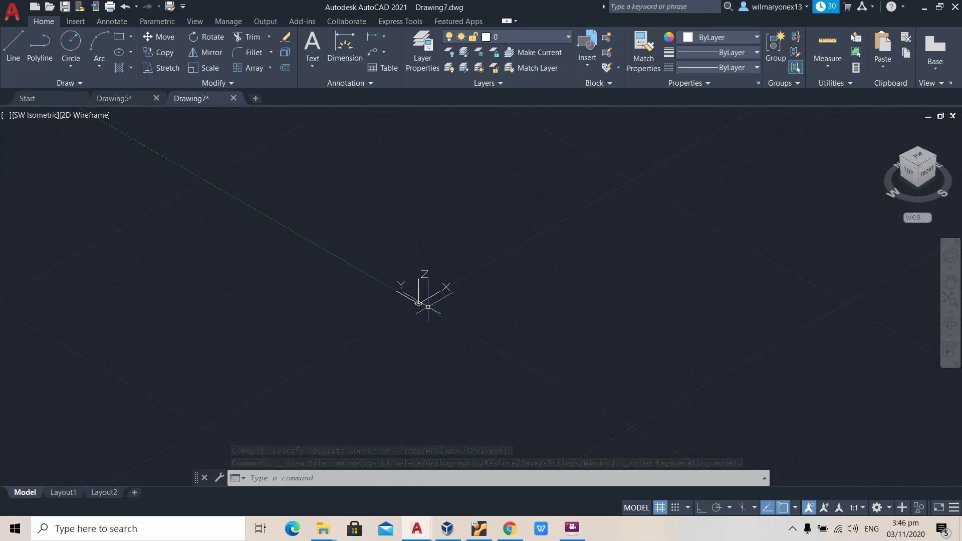
scroll(428, 296, down, 4)
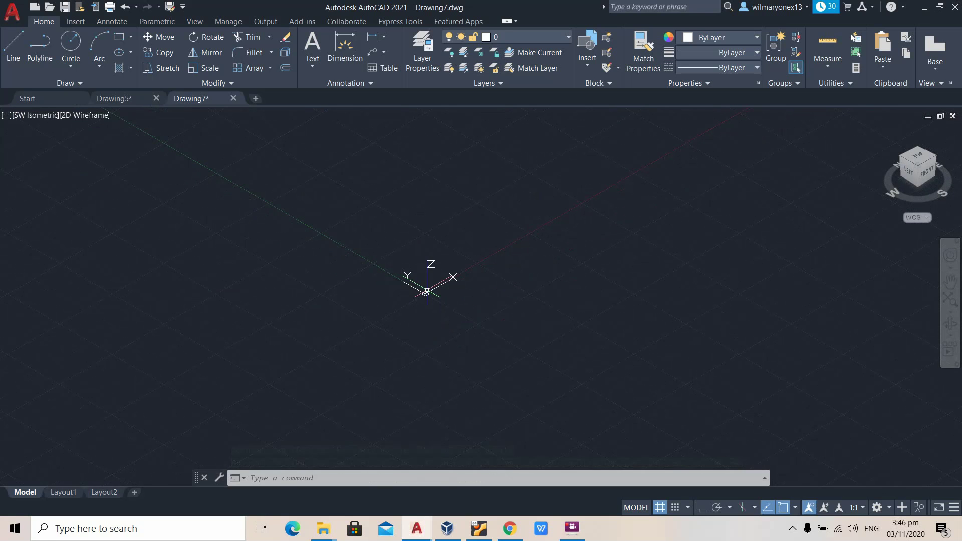
Step: Set the model view back to Top and bring the origin into the visible drawing area
click(44, 118)
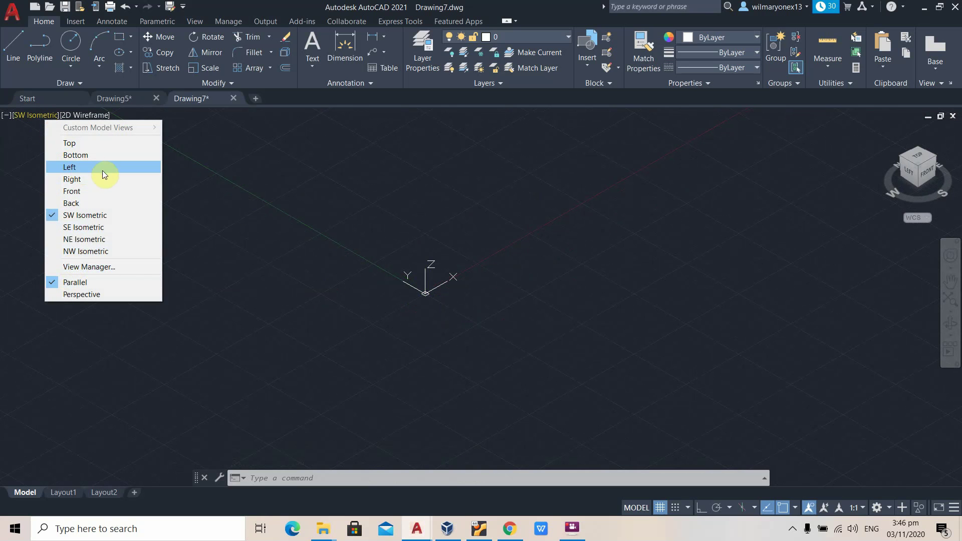
click(100, 145)
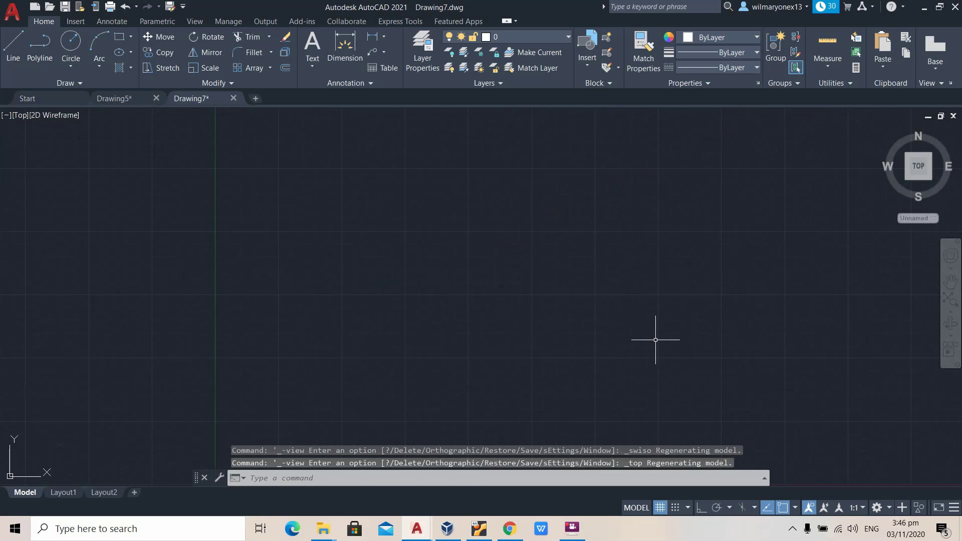
middle_drag(640, 230, 378, 276)
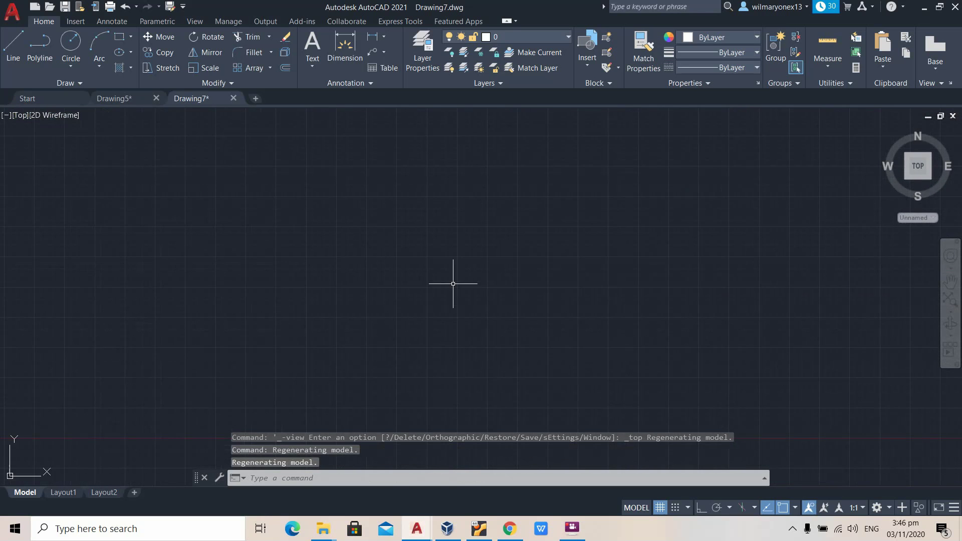
scroll(333, 285, down, 5)
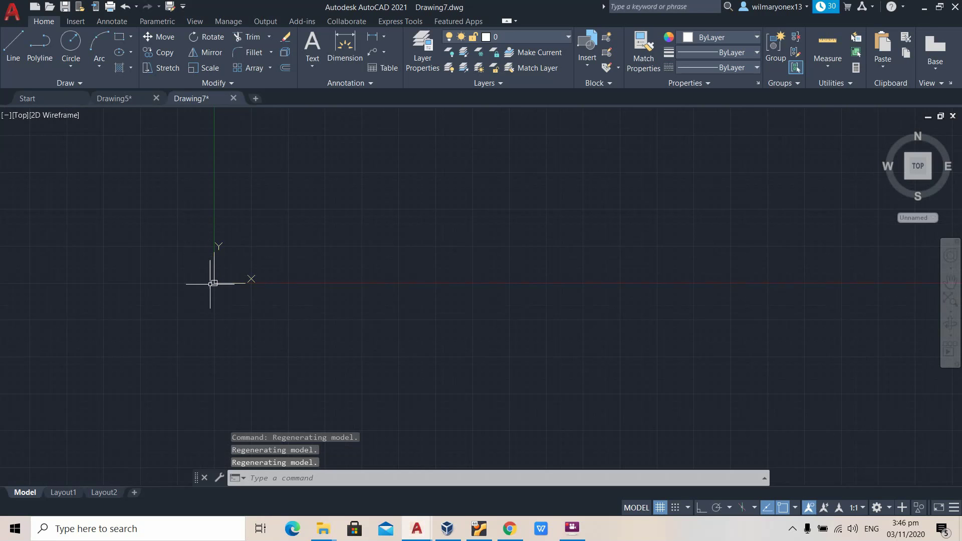
Step: View the drawing from the Front, Left and Top directions, and rotate the top view until north points up
scroll(268, 260, up, 2)
scroll(240, 284, up, 2)
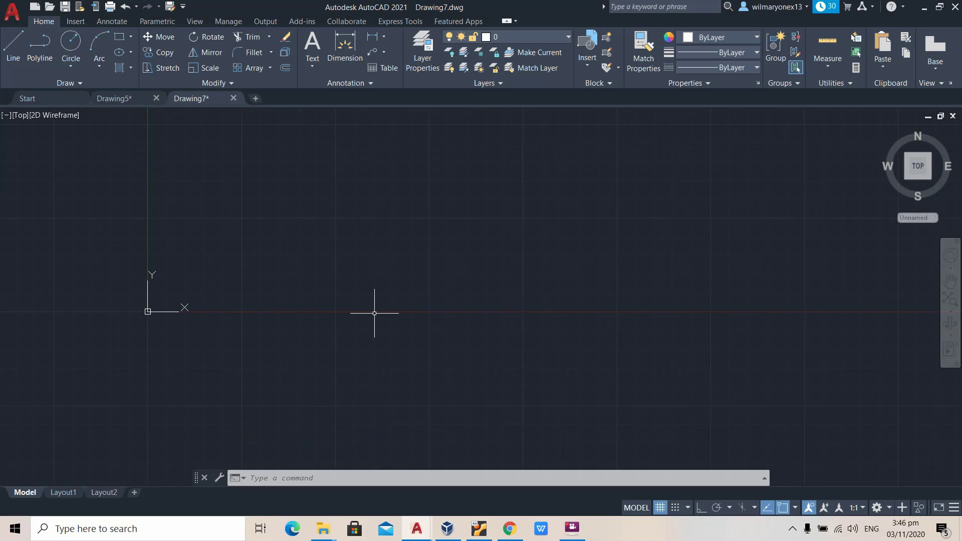
middle_drag(606, 226, 516, 317)
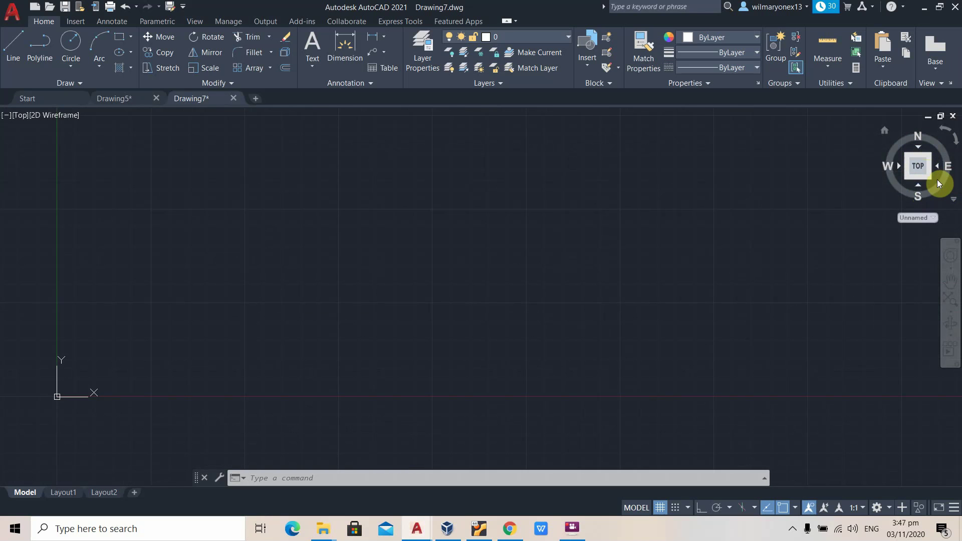
click(918, 187)
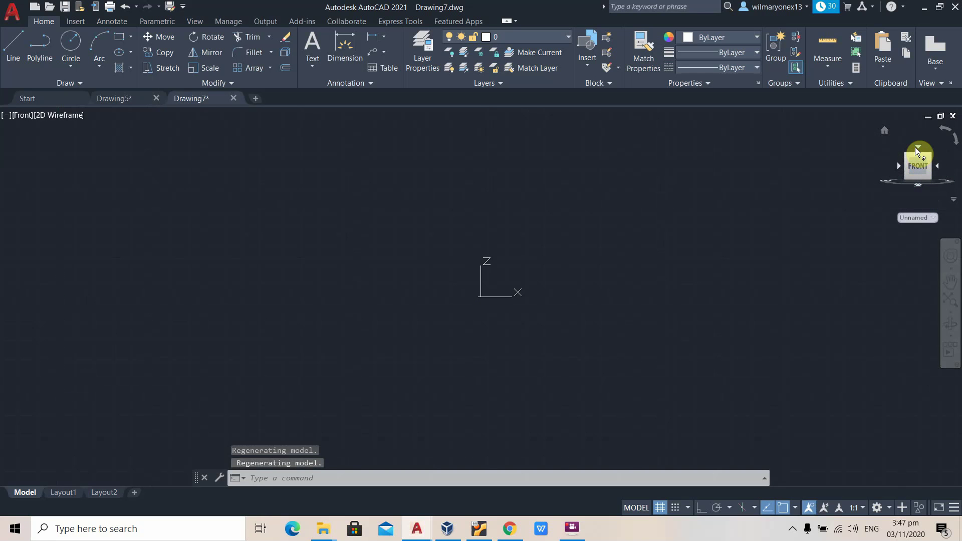
click(897, 166)
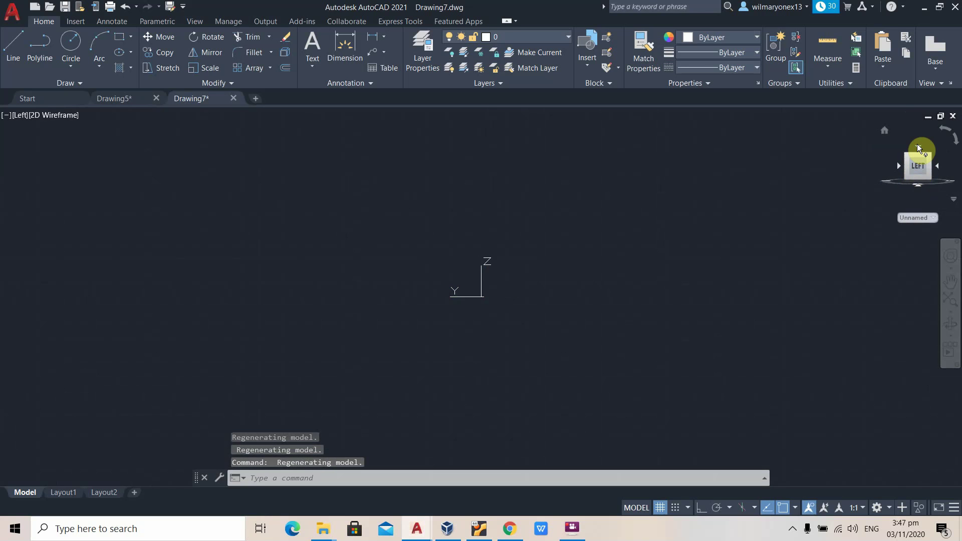
click(917, 145)
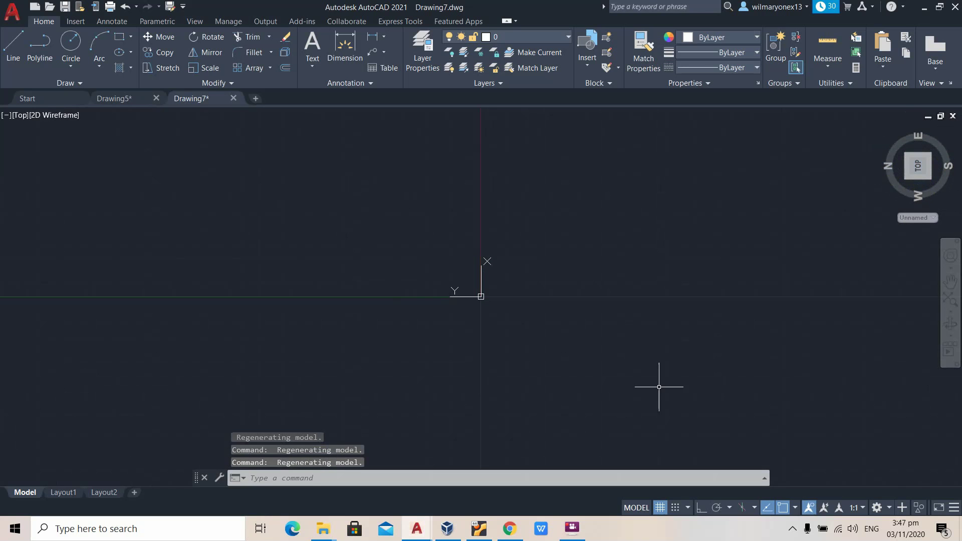
click(955, 142)
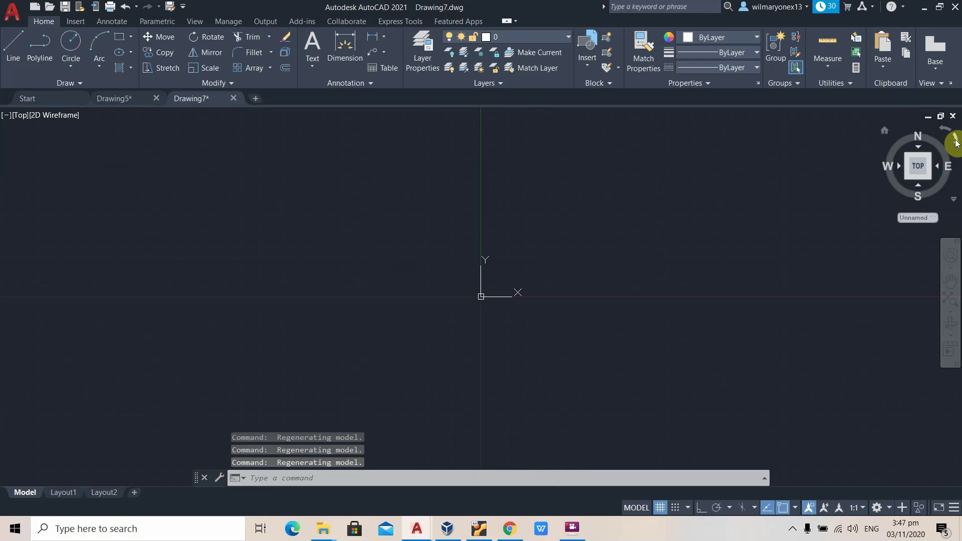
Step: Zoom and pan the Top view around the origin
middle_drag(719, 213, 385, 273)
scroll(403, 270, down, 6)
middle_drag(603, 207, 351, 282)
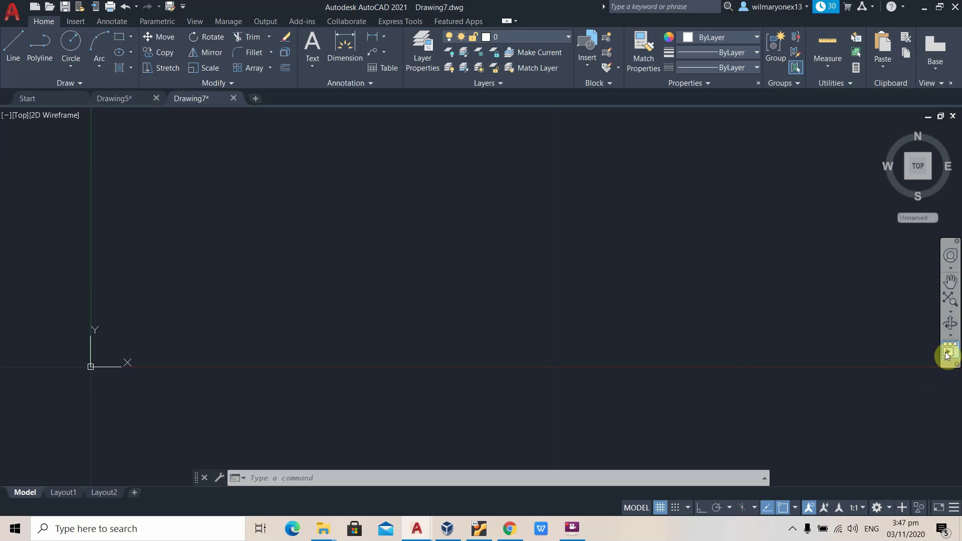
scroll(238, 300, down, 3)
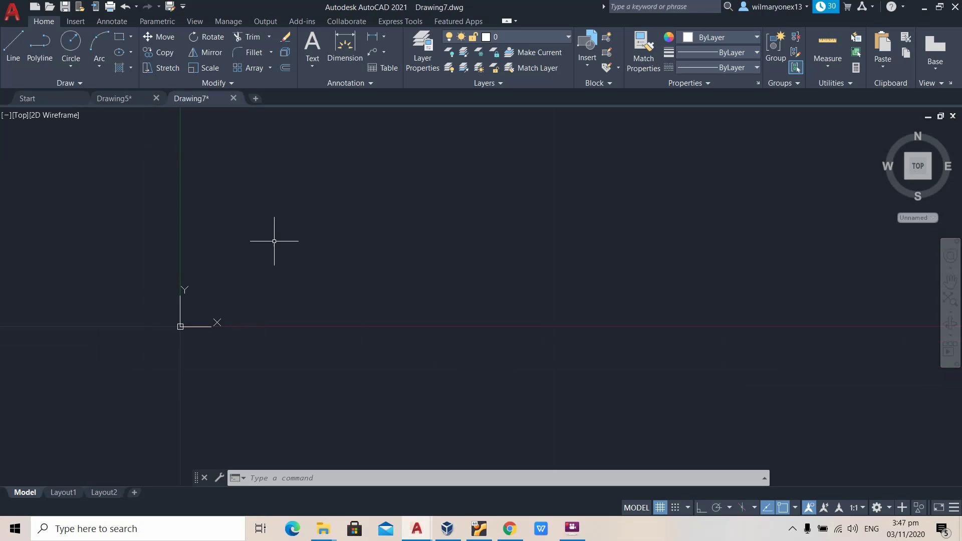
middle_drag(274, 241, 288, 295)
middle_drag(703, 319, 556, 316)
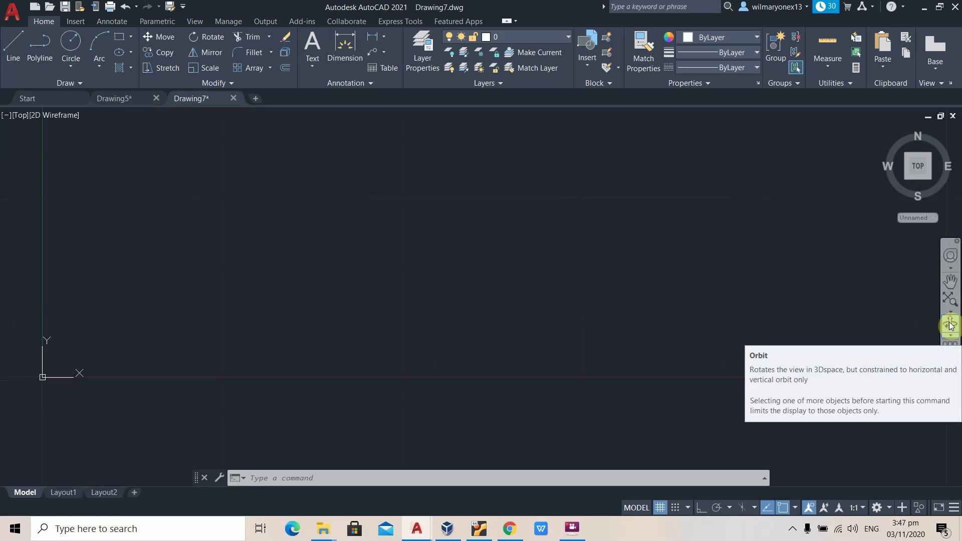
Step: Shift the drawing area around the origin in several directions with the Pan tool
click(952, 284)
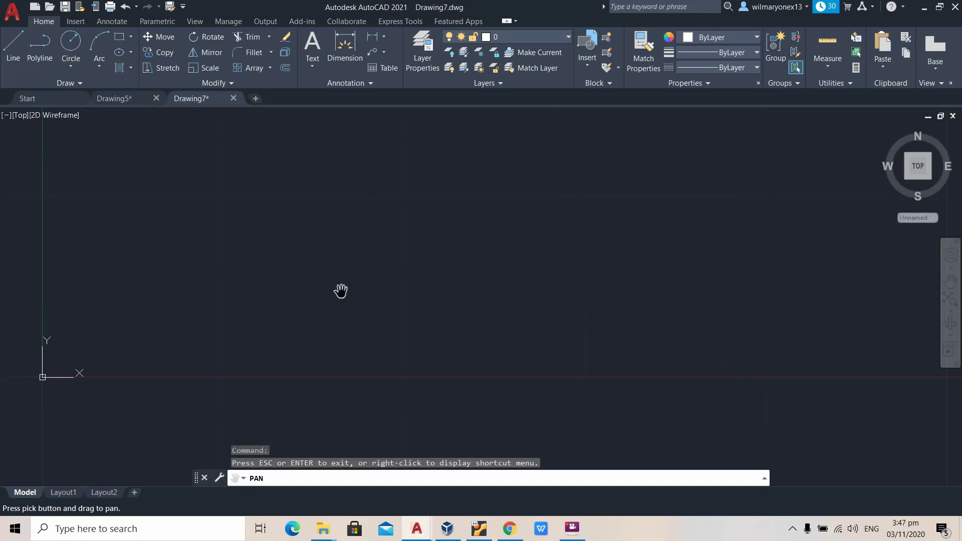
drag(151, 260, 454, 222)
drag(369, 310, 411, 256)
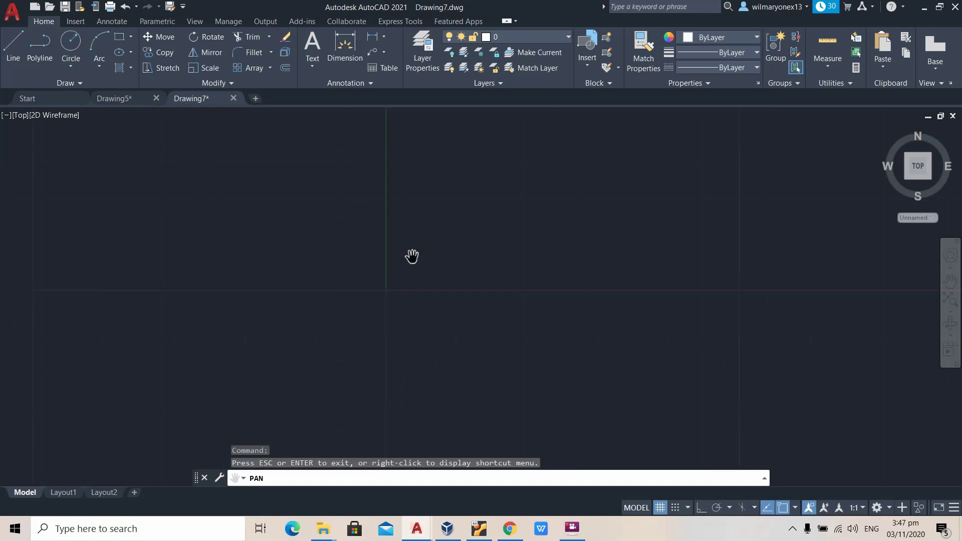
drag(548, 255, 451, 276)
mouse_move(644, 246)
mouse_down()
mouse_move(524, 277)
mouse_move(507, 238)
mouse_up()
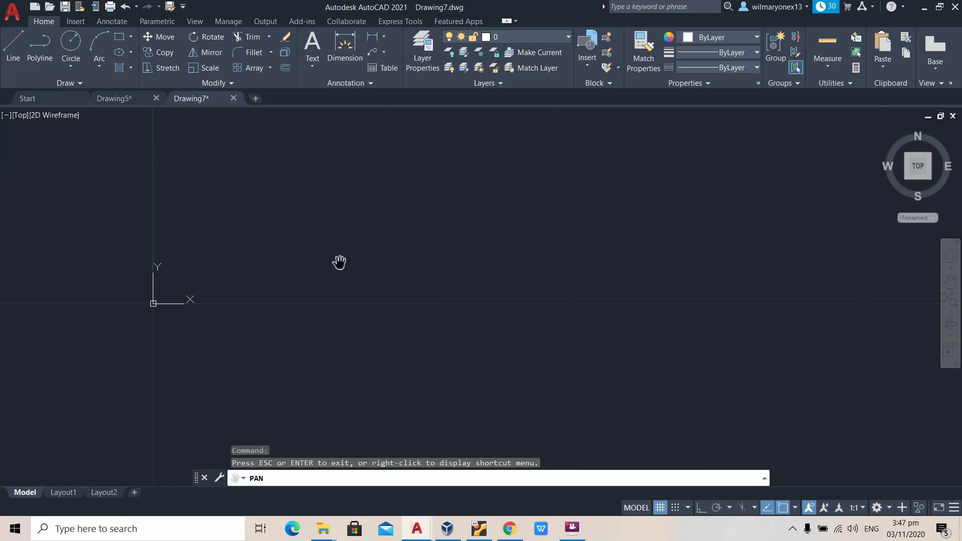
drag(297, 241, 209, 279)
mouse_move(121, 312)
mouse_down()
mouse_move(243, 265)
mouse_move(437, 329)
mouse_up()
mouse_move(631, 271)
mouse_down()
mouse_move(500, 191)
mouse_move(424, 280)
mouse_up()
drag(257, 236, 267, 279)
mouse_move(661, 265)
mouse_down()
mouse_move(500, 231)
mouse_move(517, 197)
mouse_up()
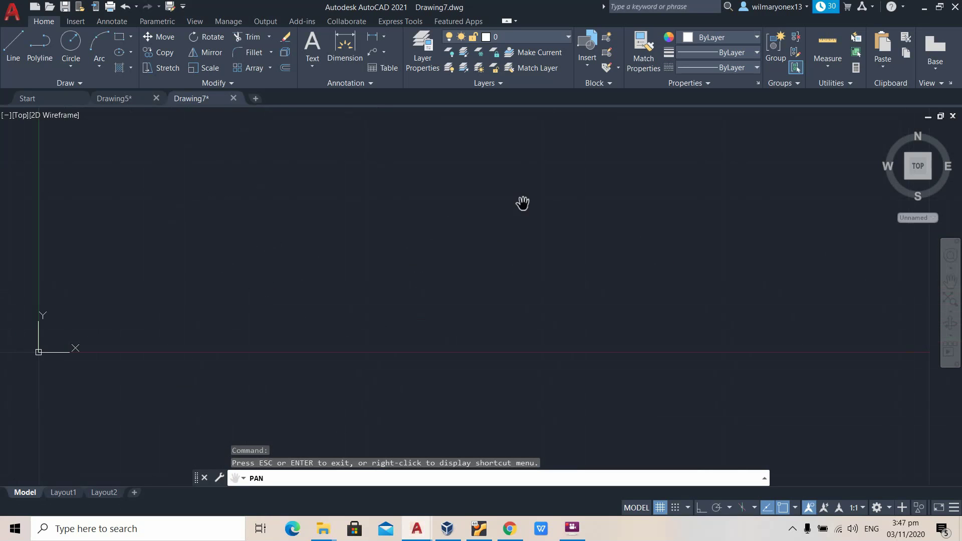
drag(370, 231, 566, 261)
scroll(552, 256, down, 2)
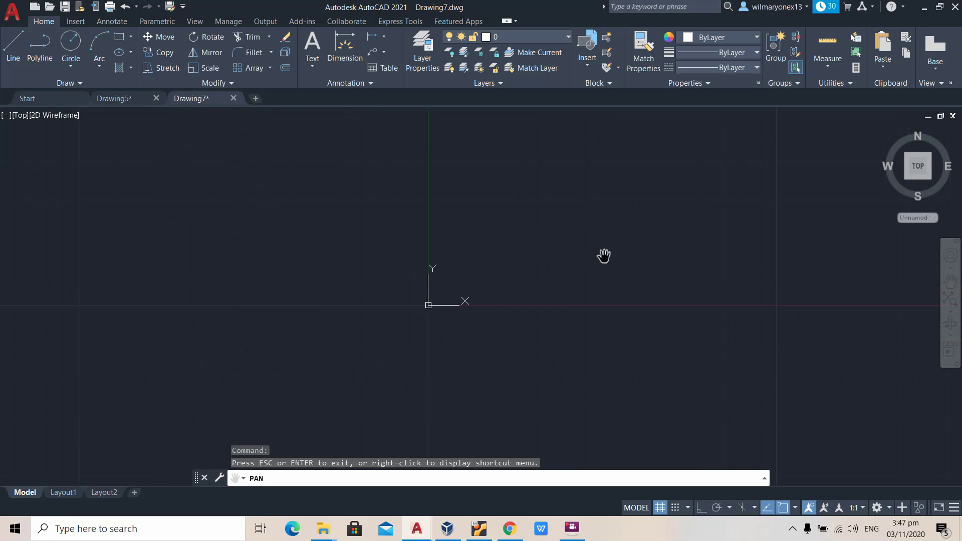
drag(647, 243, 433, 229)
drag(299, 220, 313, 274)
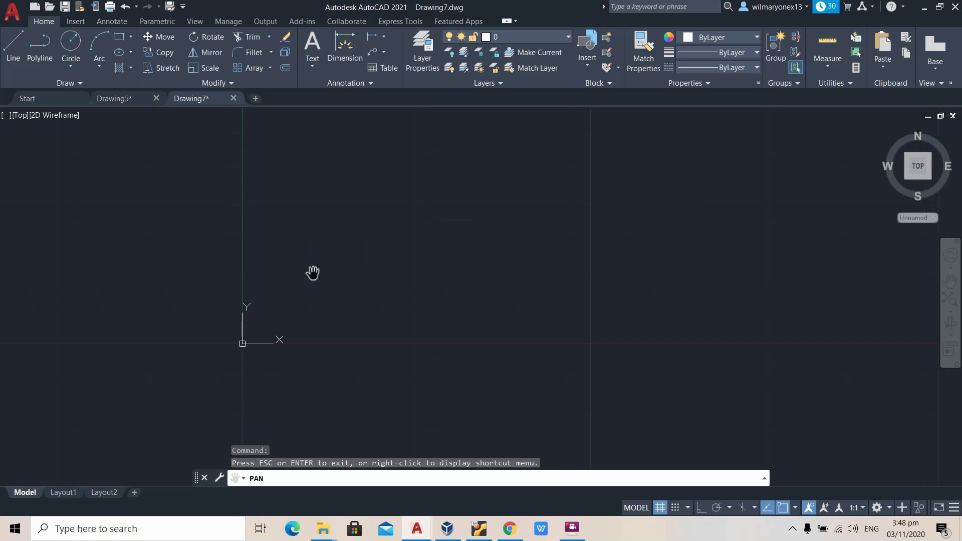
drag(671, 280, 424, 320)
drag(176, 341, 387, 301)
drag(531, 254, 399, 339)
drag(611, 191, 482, 281)
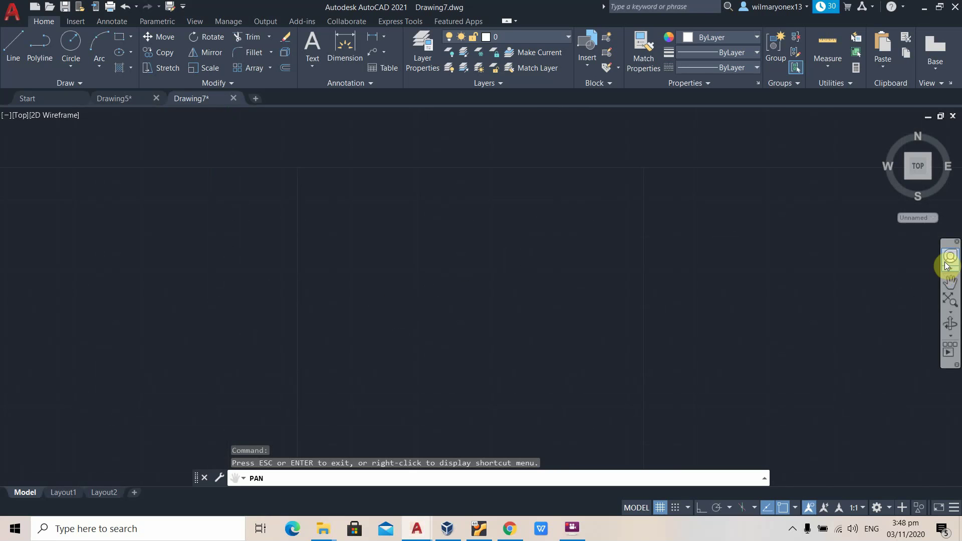
Step: Orbit the view in 3D to examine the X, Y and Z axes, and return to the Top view
click(951, 324)
drag(349, 262, 331, 270)
middle_drag(230, 292, 577, 100)
drag(317, 383, 406, 361)
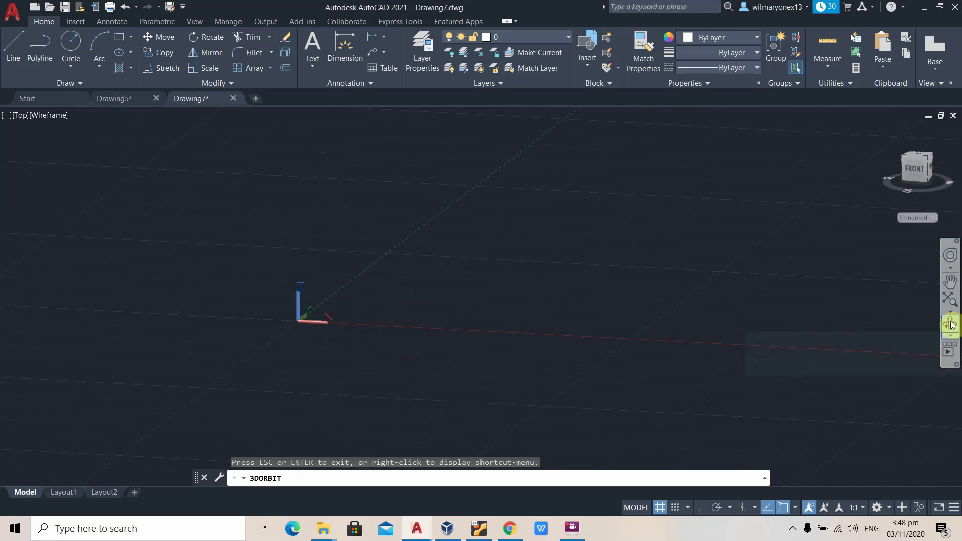
key(Escape)
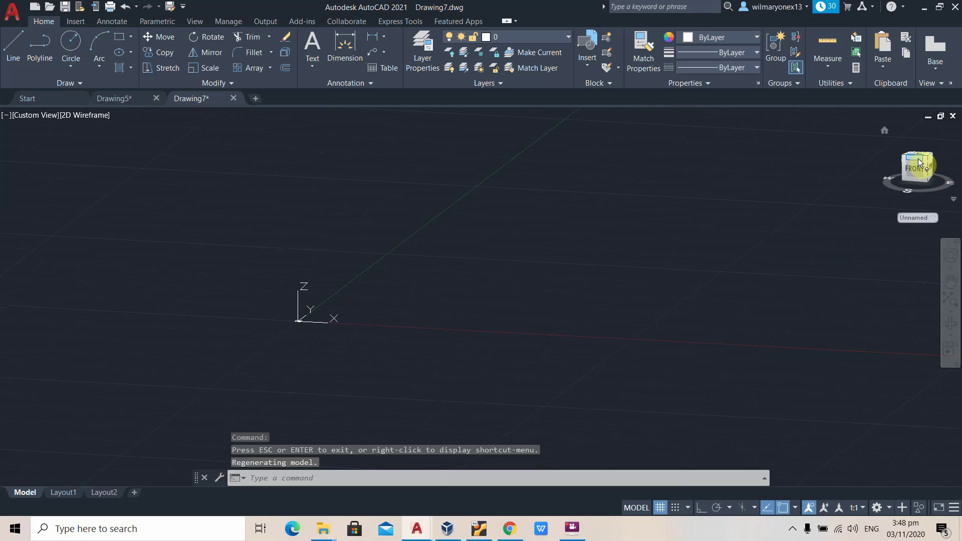
click(917, 153)
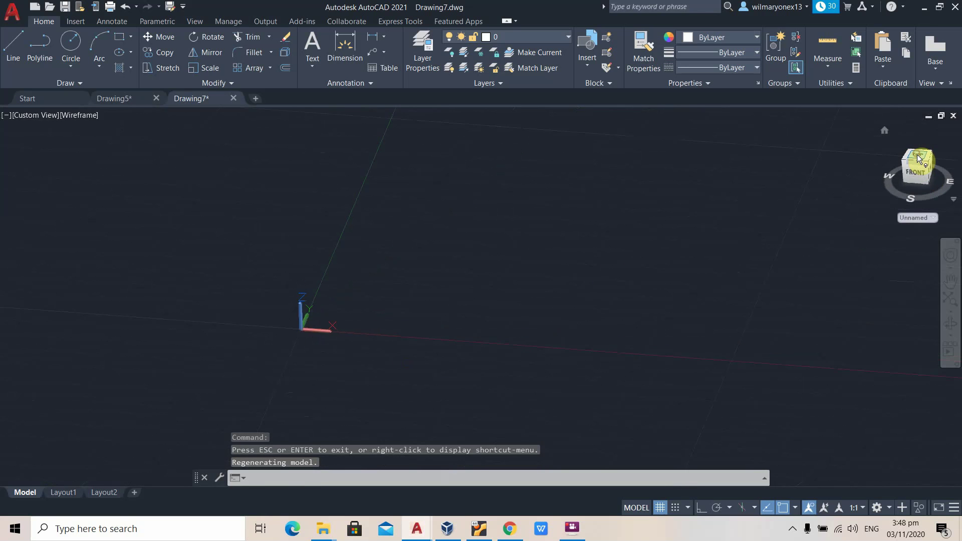
mouse_move(617, 232)
middle_down()
mouse_move(255, 283)
mouse_move(256, 302)
middle_up()
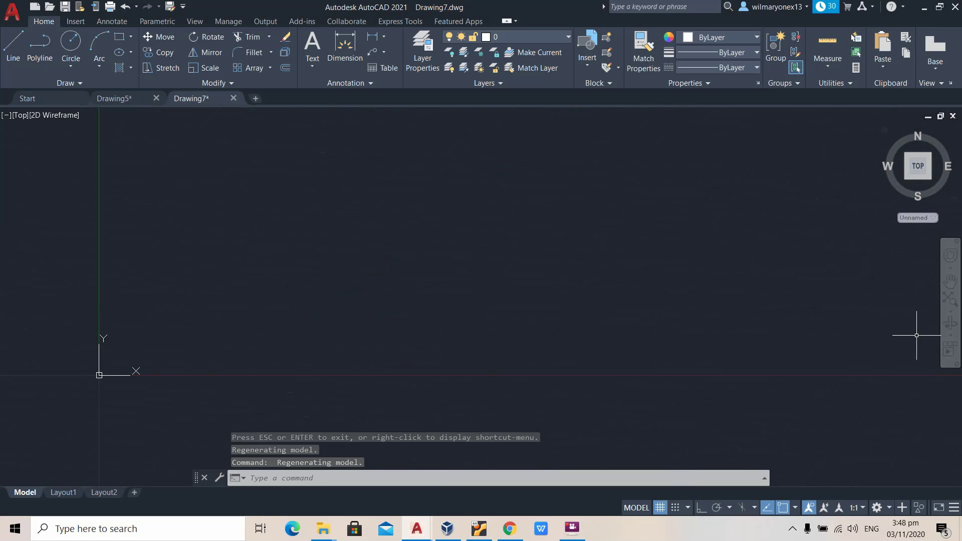
Step: Draw a nearly square rectangle above the X axis near the origin with the RECTANG command
click(351, 478)
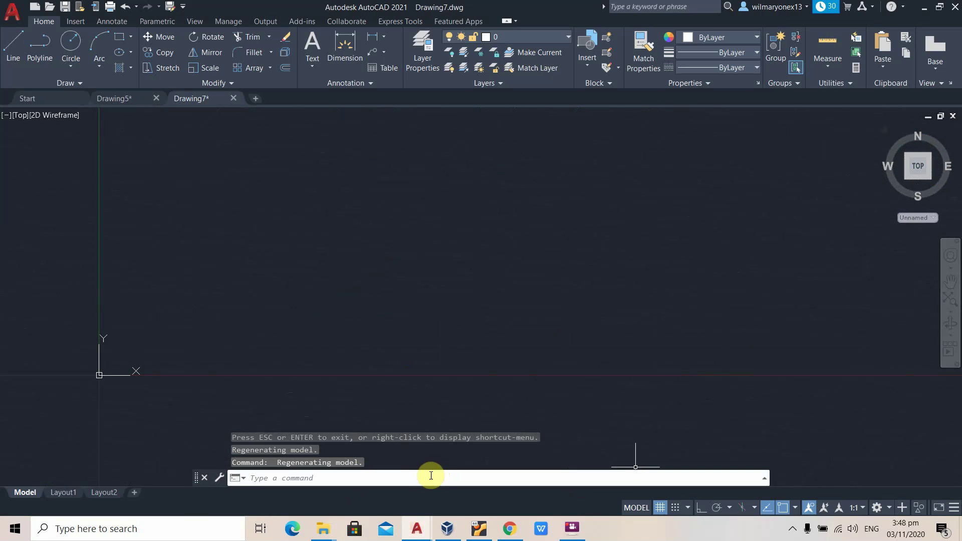
click(449, 477)
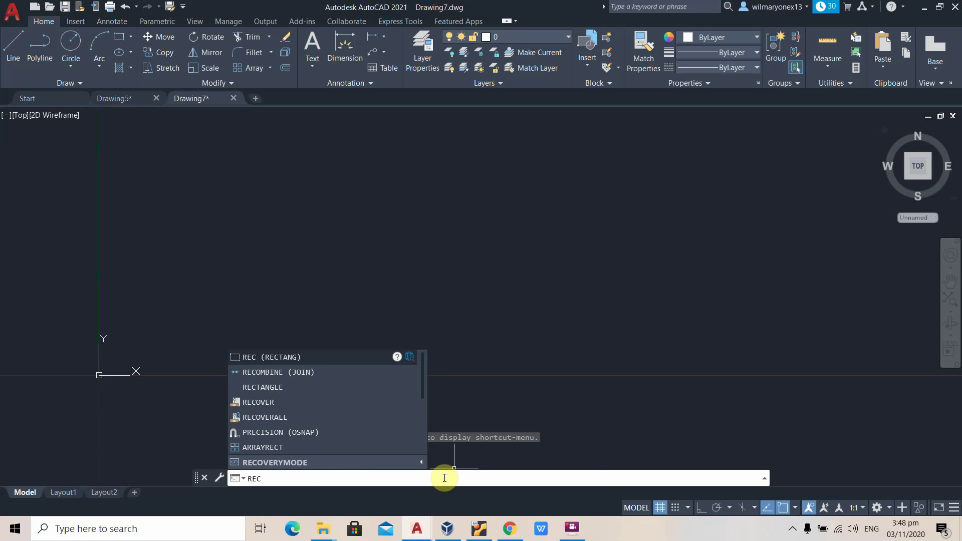
key(Return)
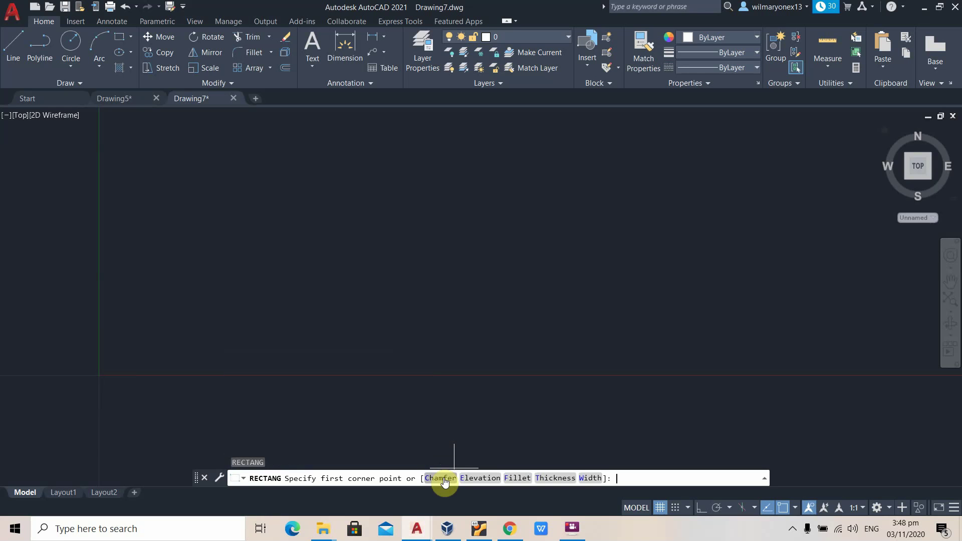
click(234, 150)
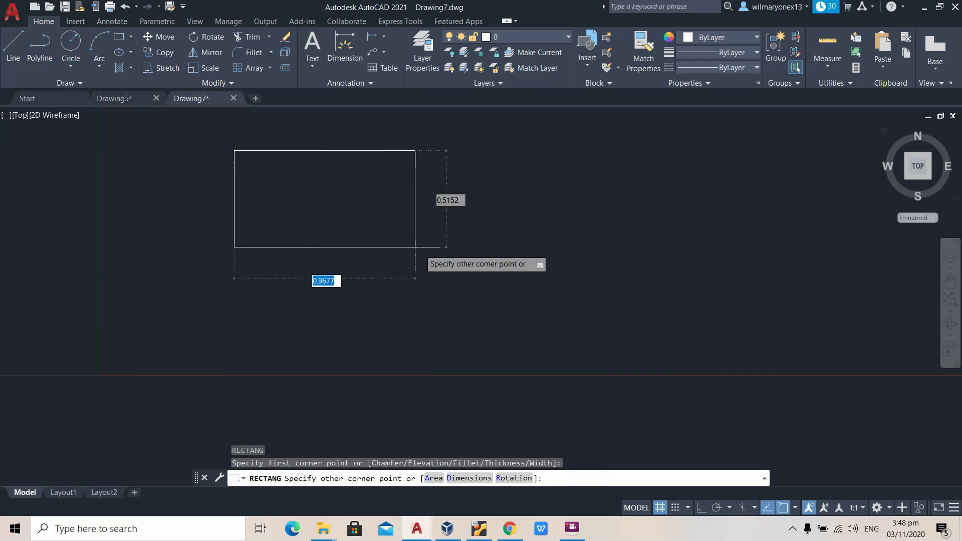
key(Escape)
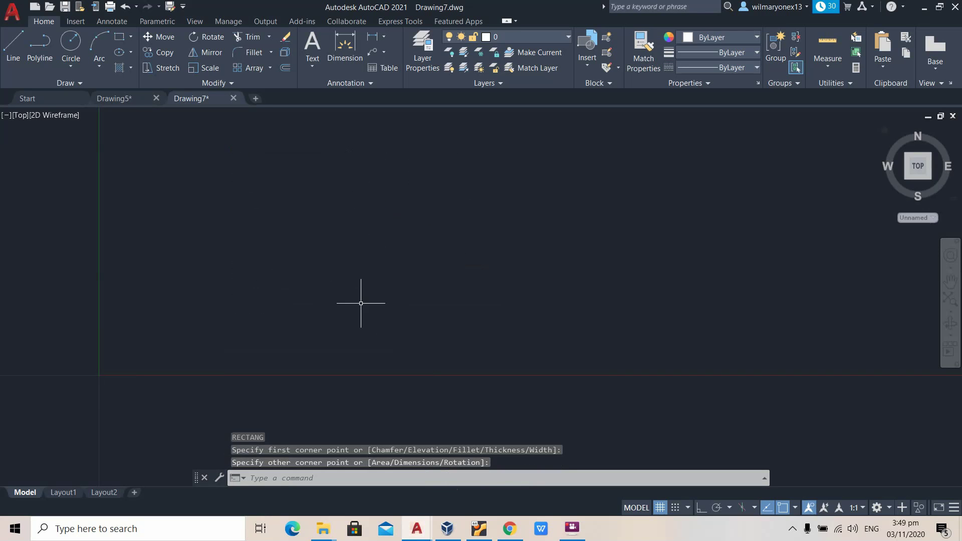
Step: Draw a circle beside the rectangle, on its east side, with the CIRCLE command
scroll(356, 290, up, 5)
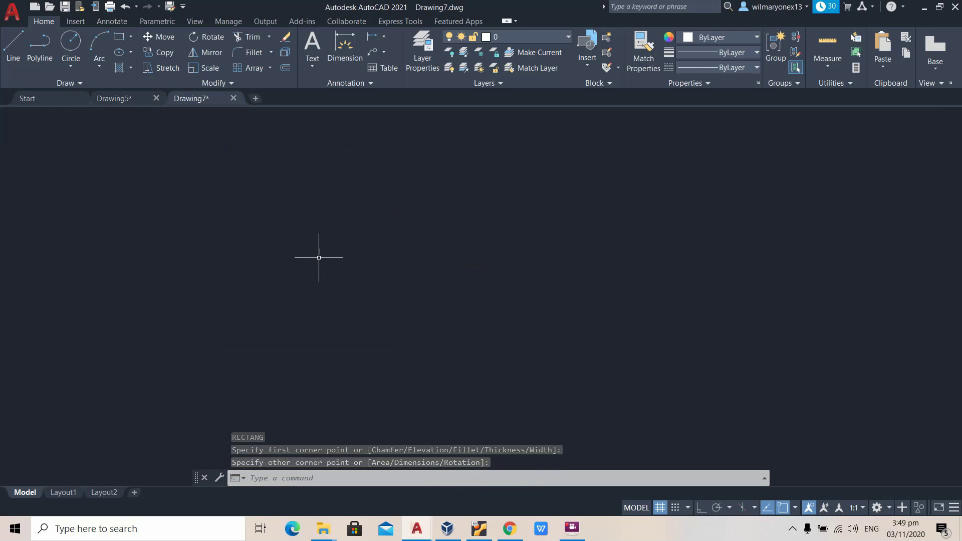
scroll(327, 257, down, 5)
middle_drag(414, 275, 371, 267)
click(349, 478)
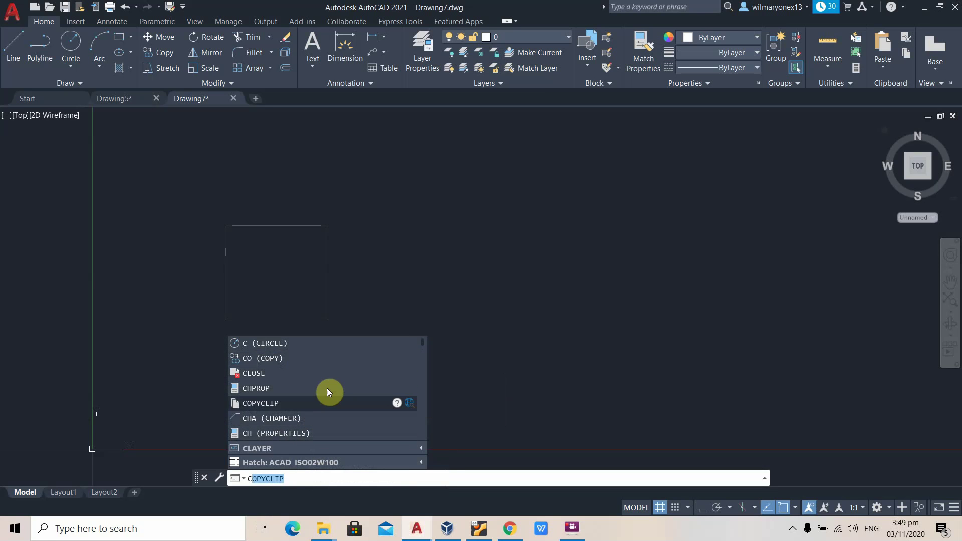
click(324, 338)
click(466, 258)
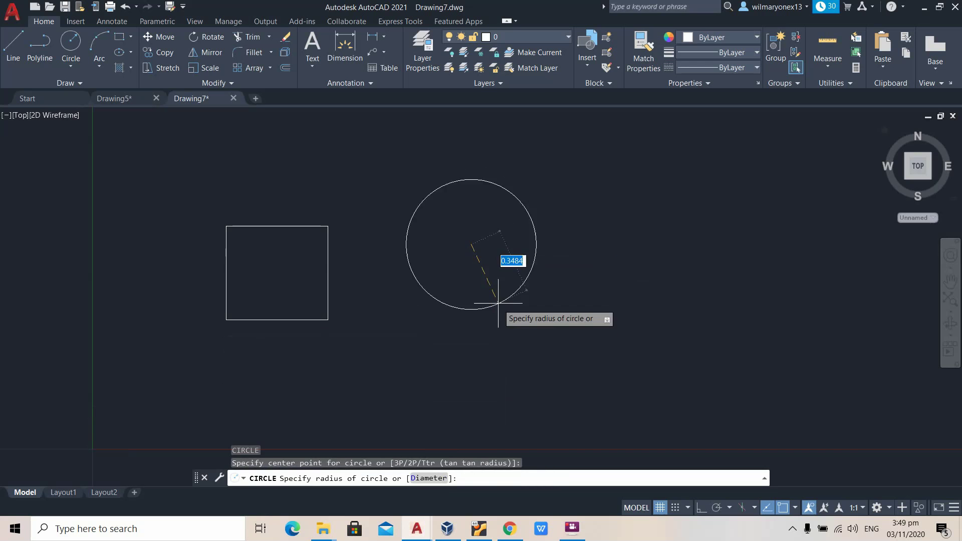
key(Escape)
Step: Turn on Ortho mode and start a line in the empty area northeast of the circle
middle_drag(567, 272, 531, 305)
scroll(532, 304, down, 2)
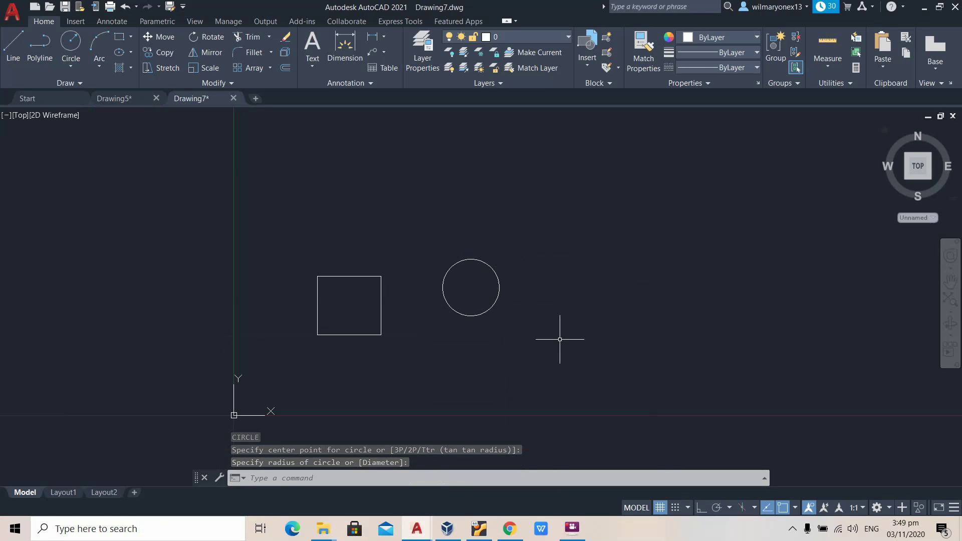
middle_drag(562, 337, 530, 307)
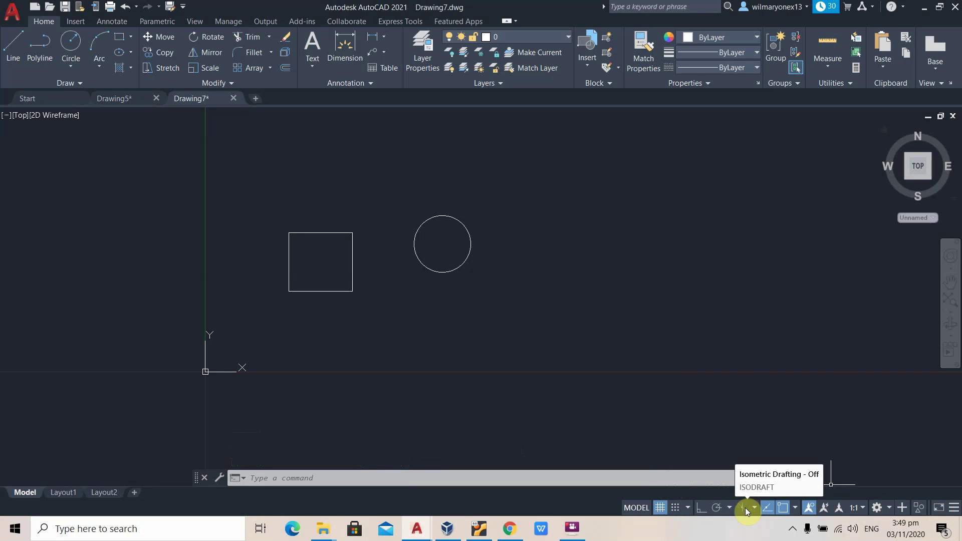
click(704, 511)
middle_drag(683, 241, 539, 310)
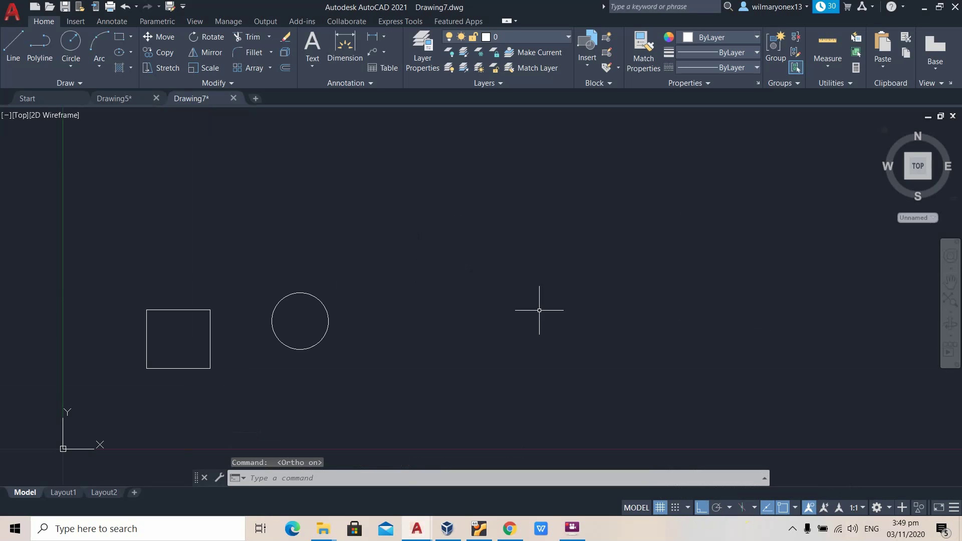
text(L)
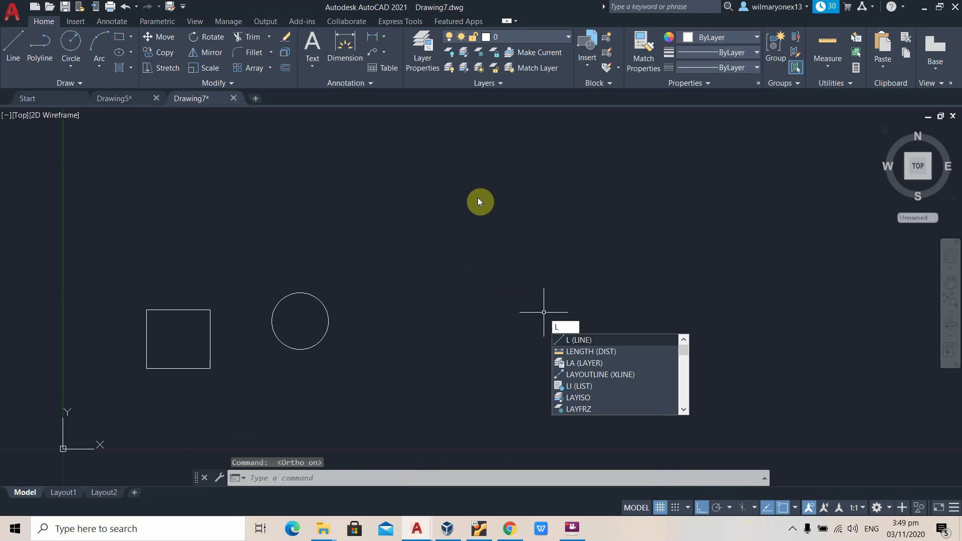
key(Return)
click(474, 156)
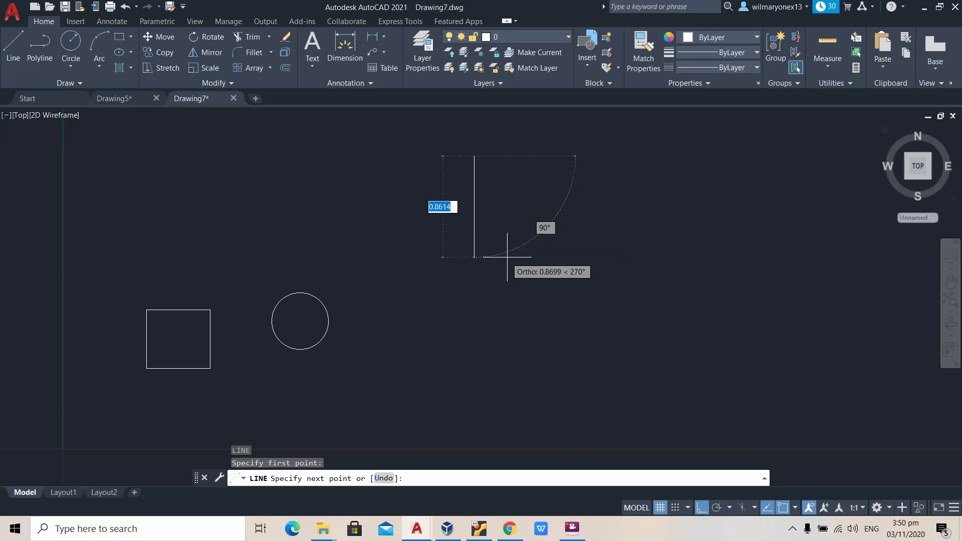
Step: Turn off Ortho mode and complete the started line as two connected slanted segments, ending the command
click(702, 506)
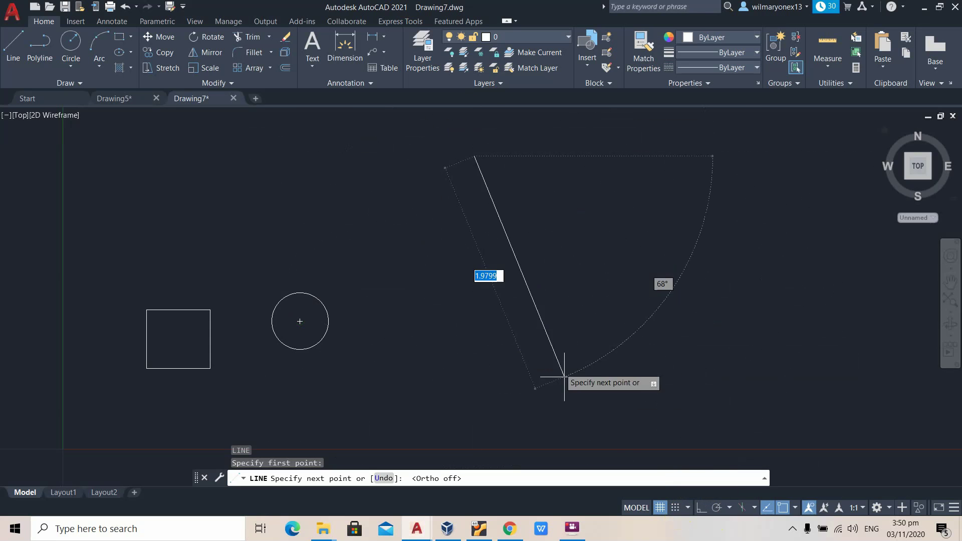
click(440, 281)
click(499, 316)
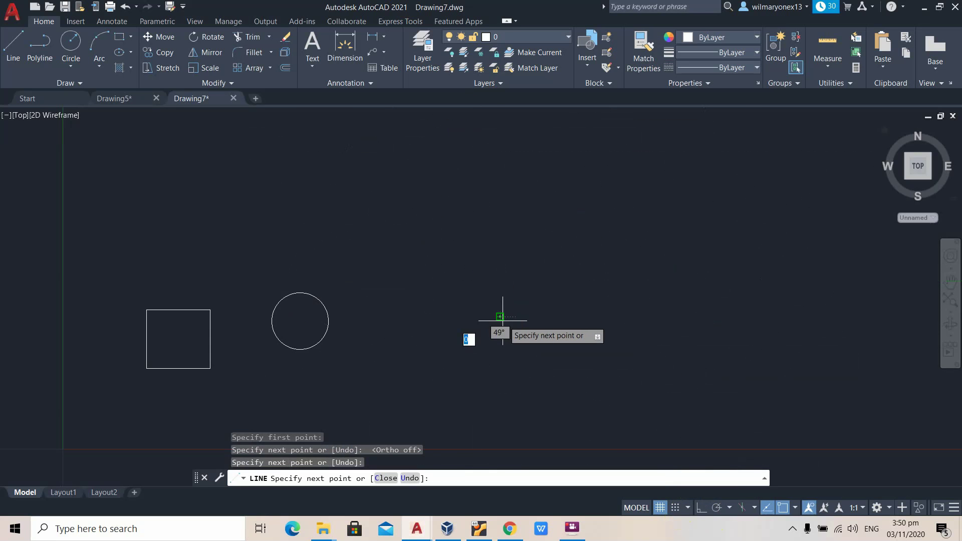
middle_drag(558, 246, 536, 292)
key(Escape)
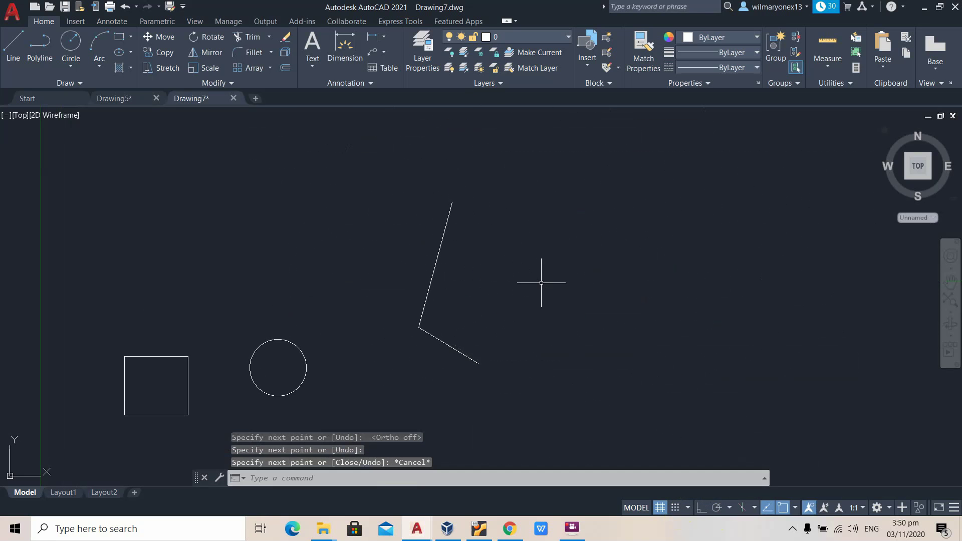
middle_drag(322, 319, 371, 257)
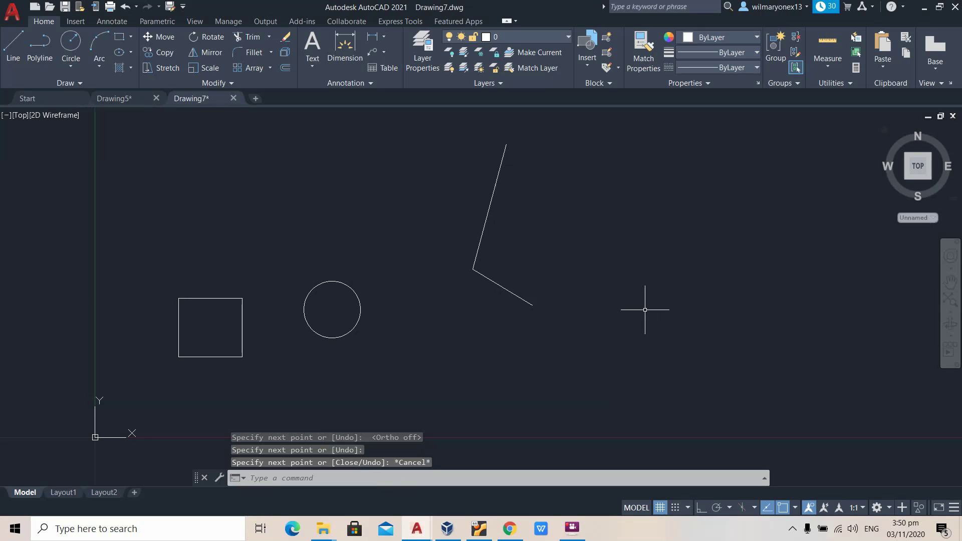
scroll(645, 310, down, 2)
middle_drag(609, 199, 456, 279)
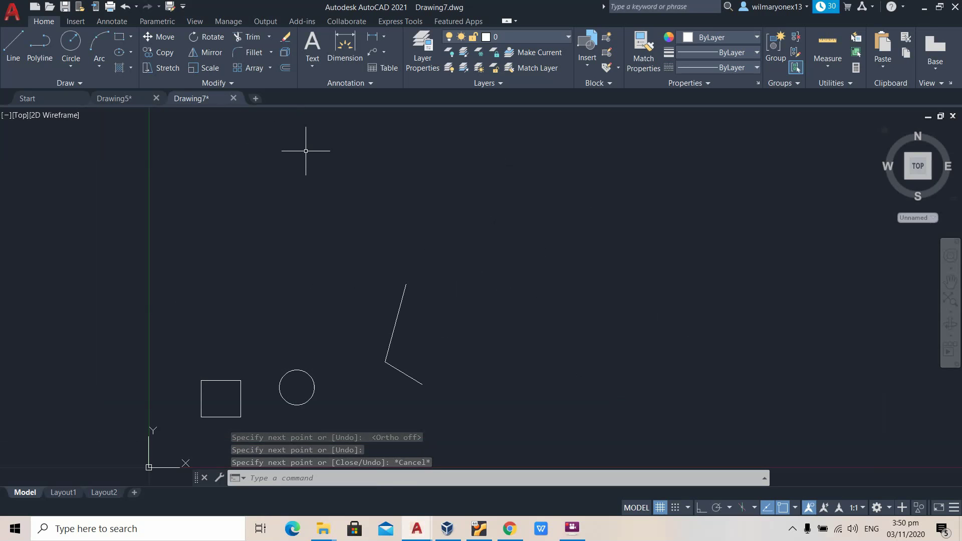
Step: Add the Workspace selector to the Quick Access Toolbar
click(184, 7)
click(184, 9)
click(187, 7)
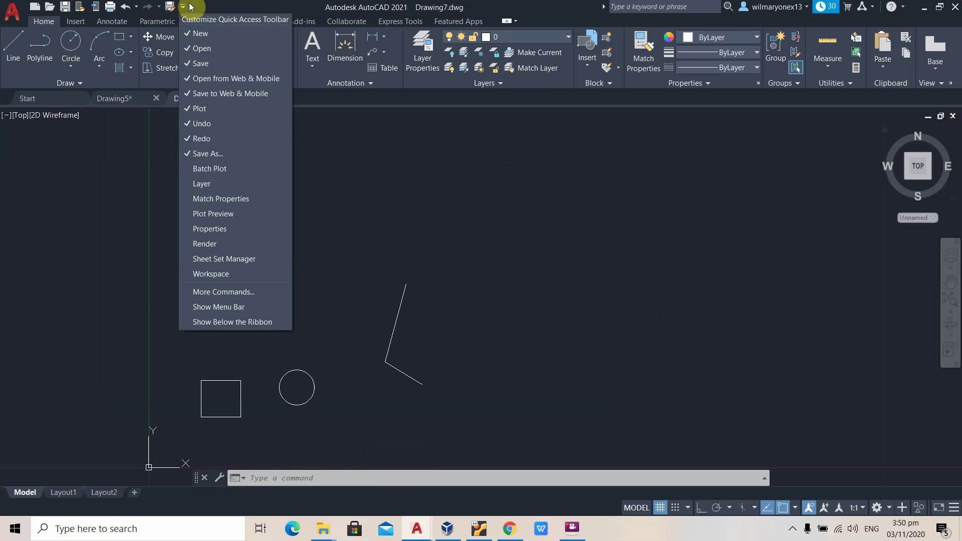
click(184, 8)
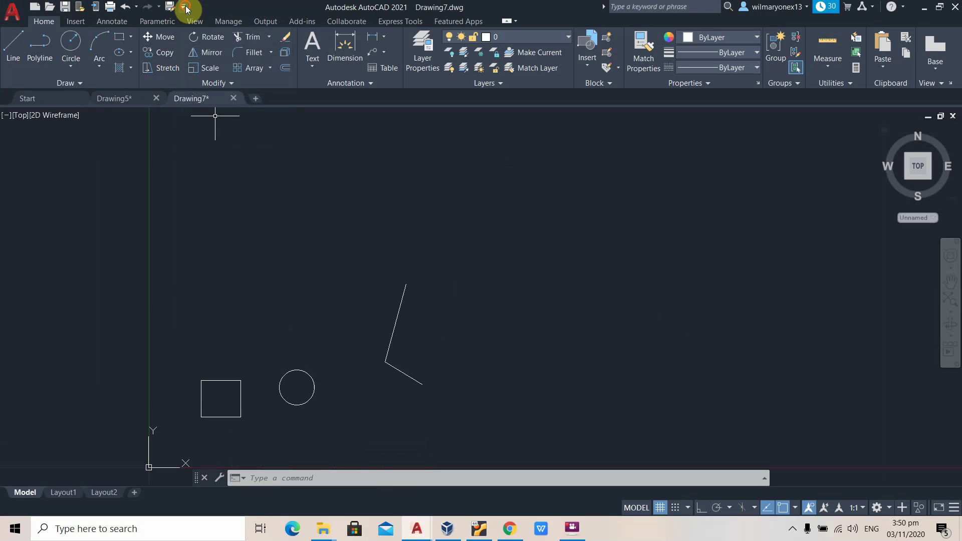
click(185, 7)
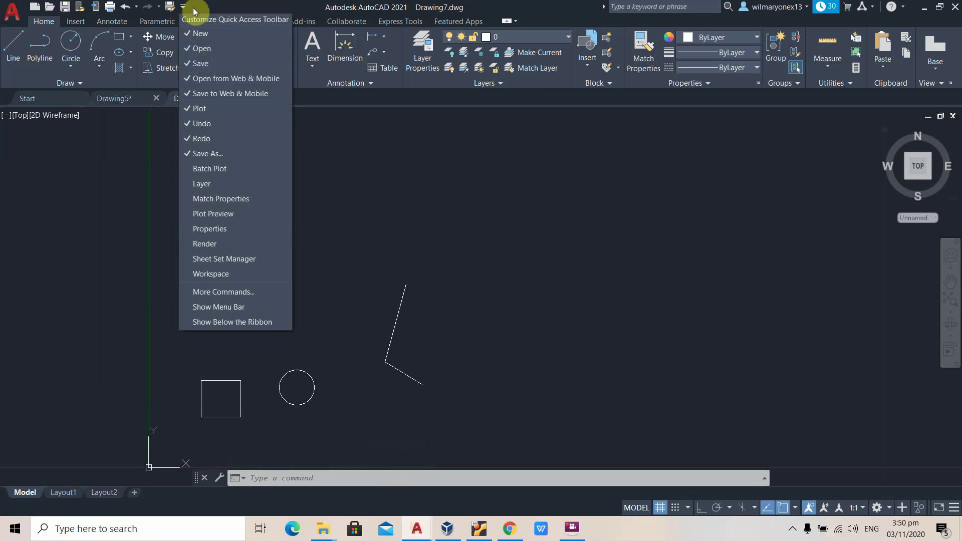
click(244, 274)
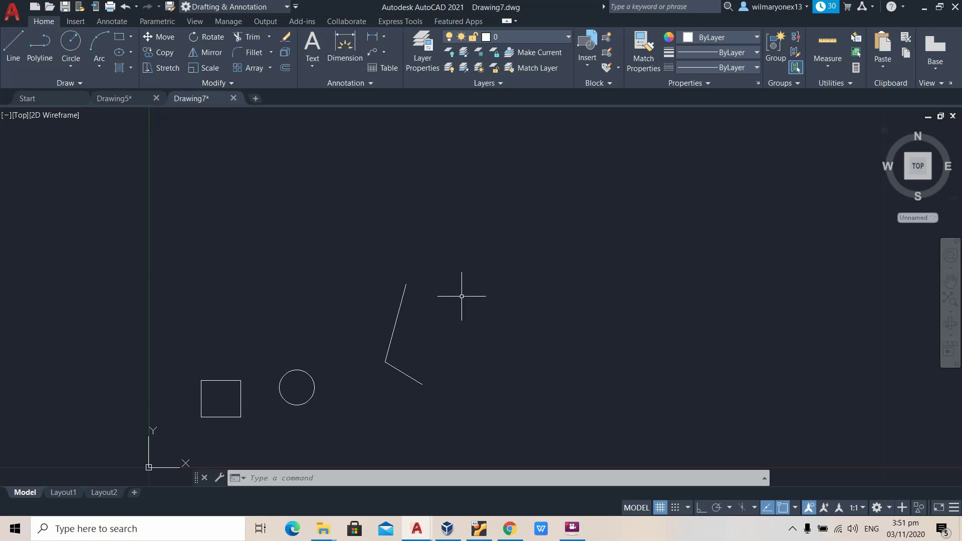
Step: Switch the workspace to 3D Basics and return it to Drafting & Annotation
click(227, 7)
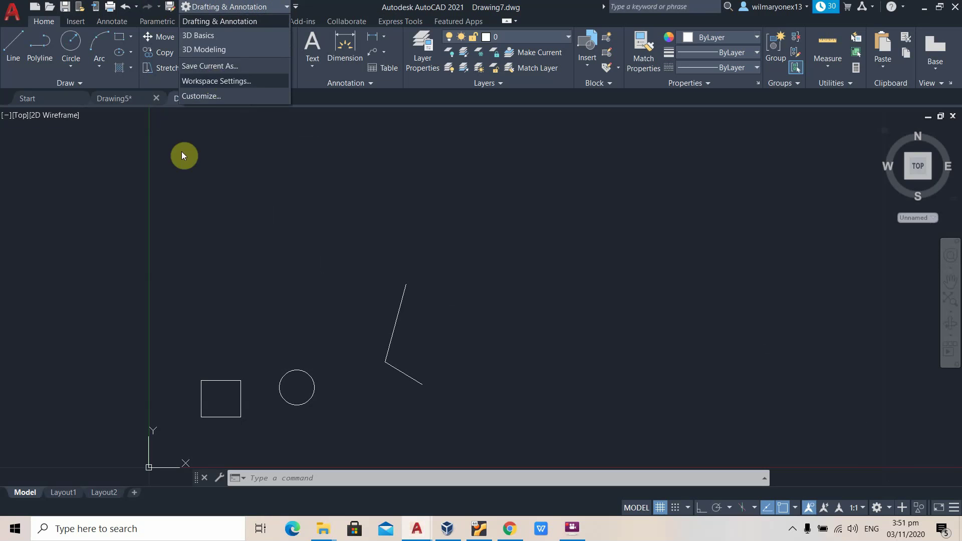
click(222, 39)
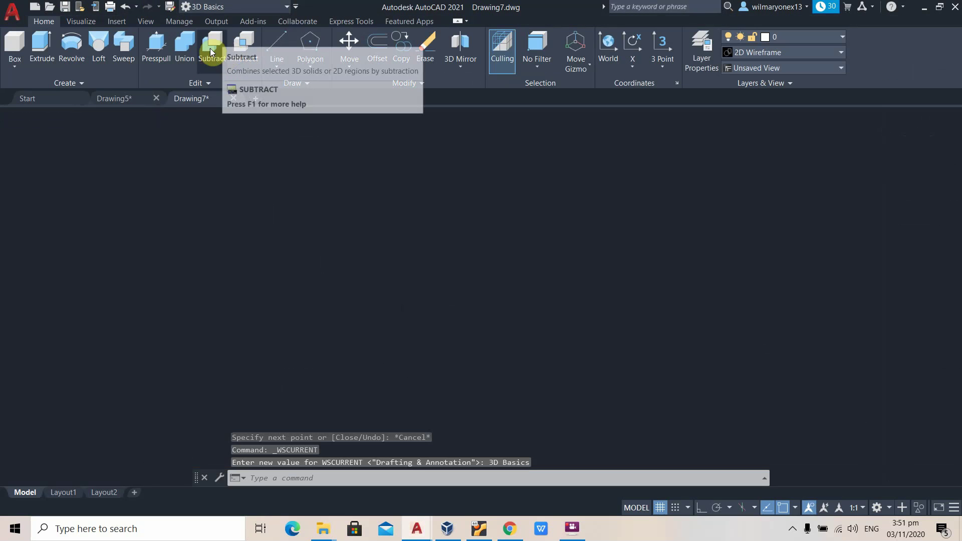
click(229, 7)
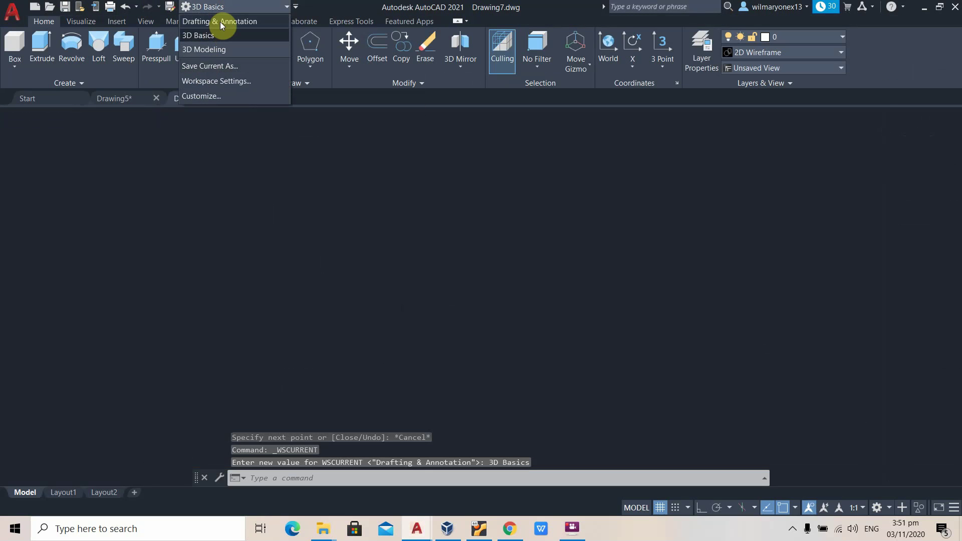
click(221, 22)
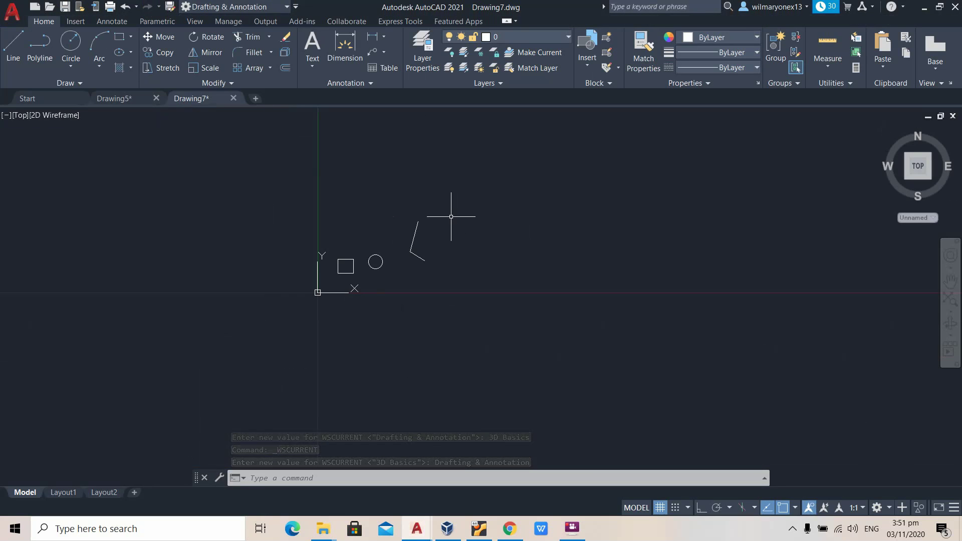
Step: Select the rectangle, the circle and both slanted line segments together with a crossing window
scroll(423, 247, up, 8)
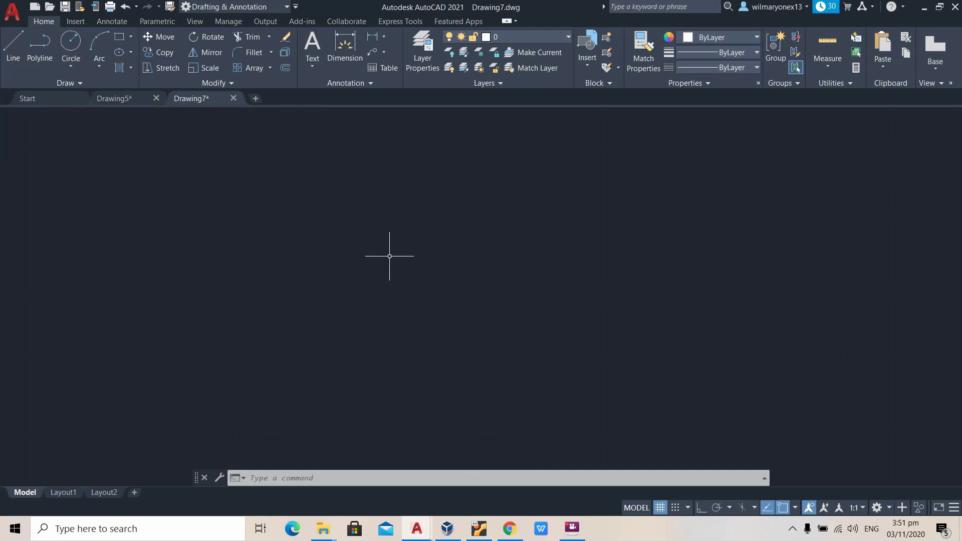
middle_drag(383, 276, 389, 289)
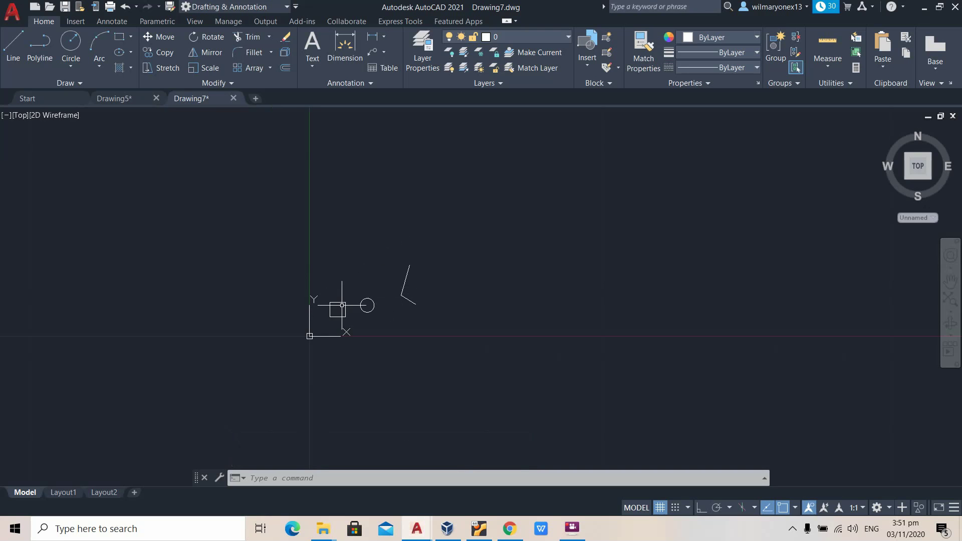
scroll(343, 304, up, 4)
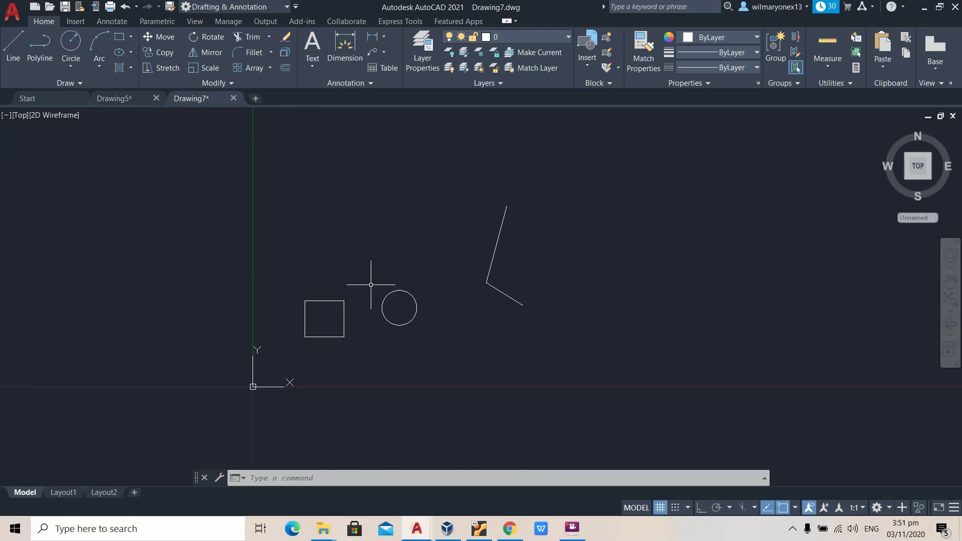
mouse_move(370, 285)
middle_down()
mouse_move(396, 240)
mouse_move(356, 329)
middle_up()
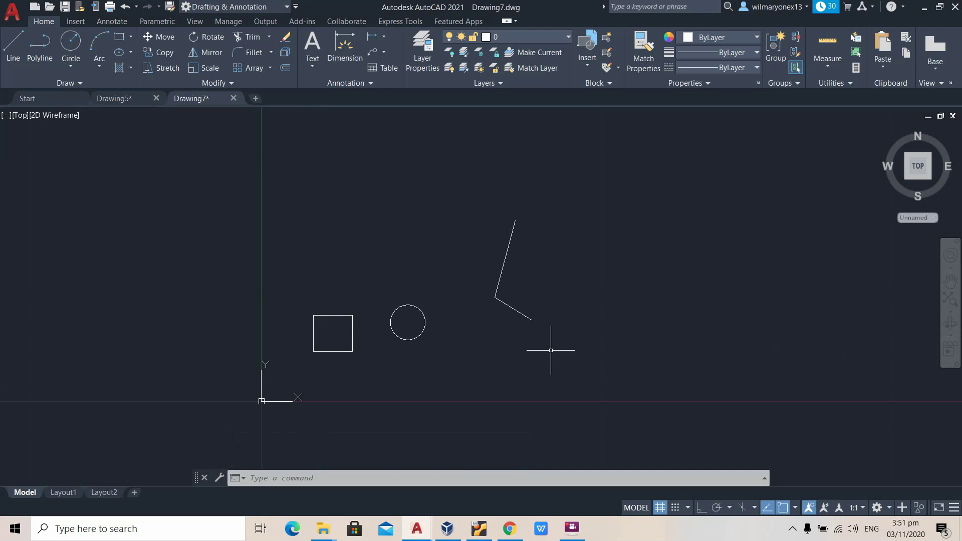
click(588, 375)
click(258, 173)
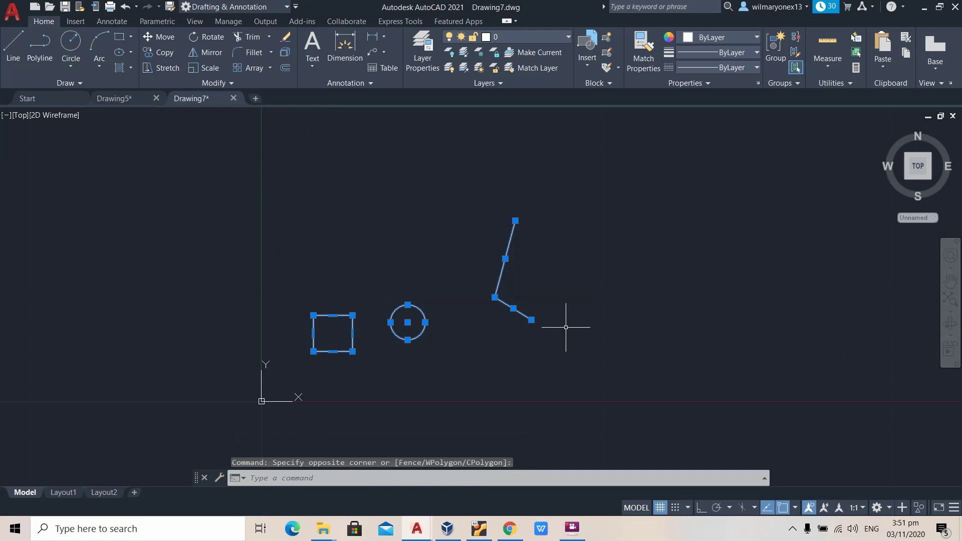
middle_drag(529, 292, 510, 304)
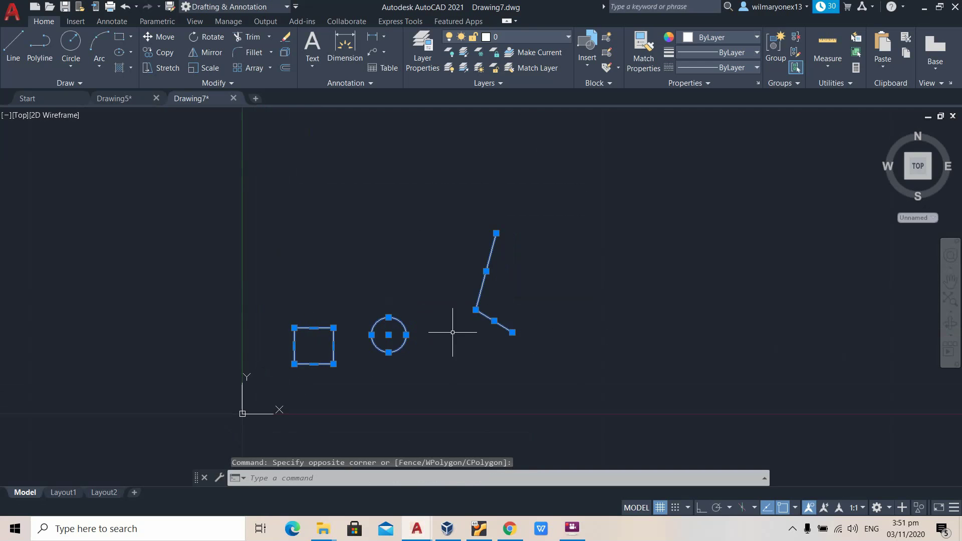
middle_drag(441, 365, 505, 315)
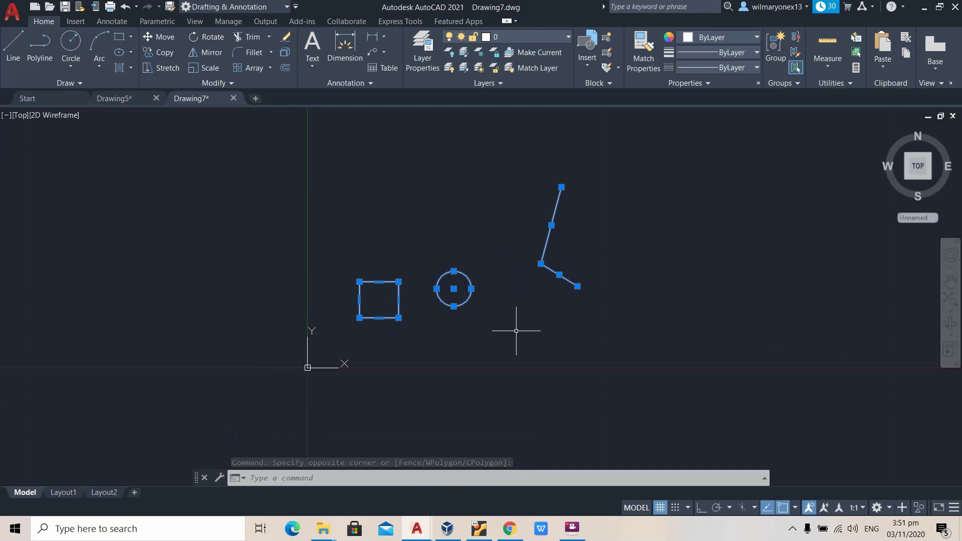
click(564, 537)
click(543, 535)
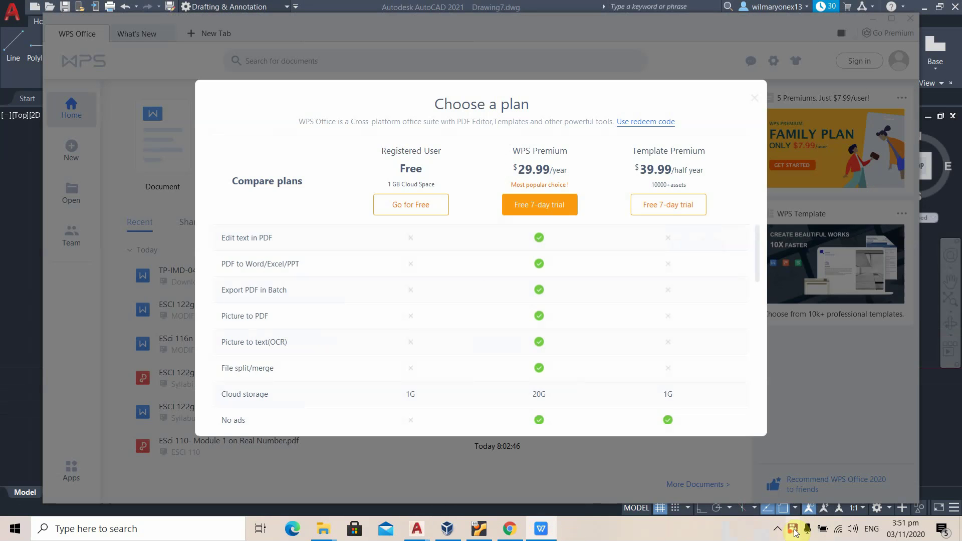
double_click(793, 530)
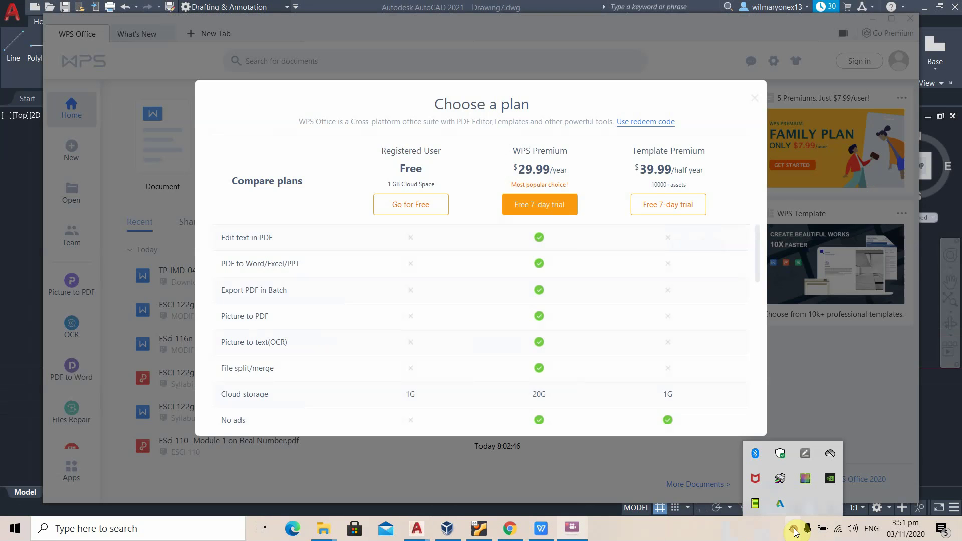
click(754, 98)
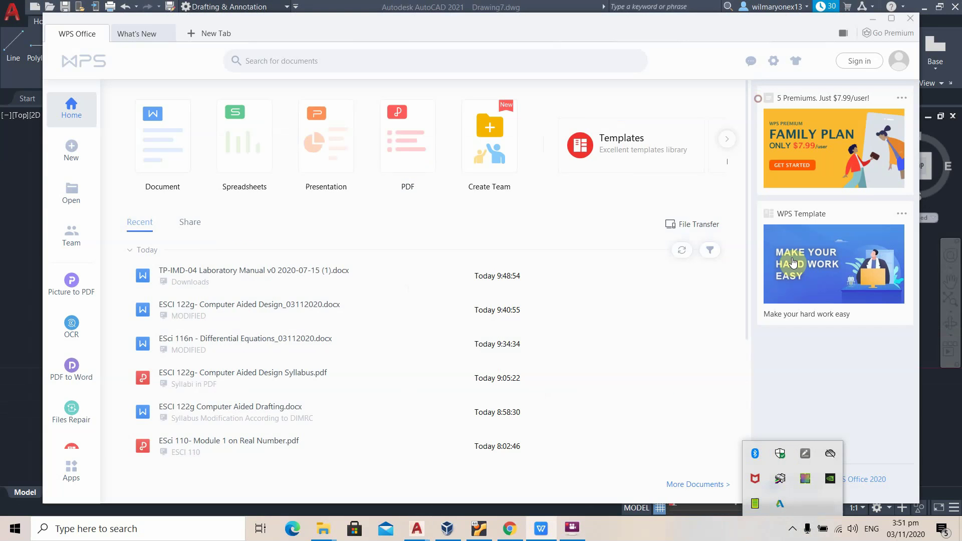
click(792, 528)
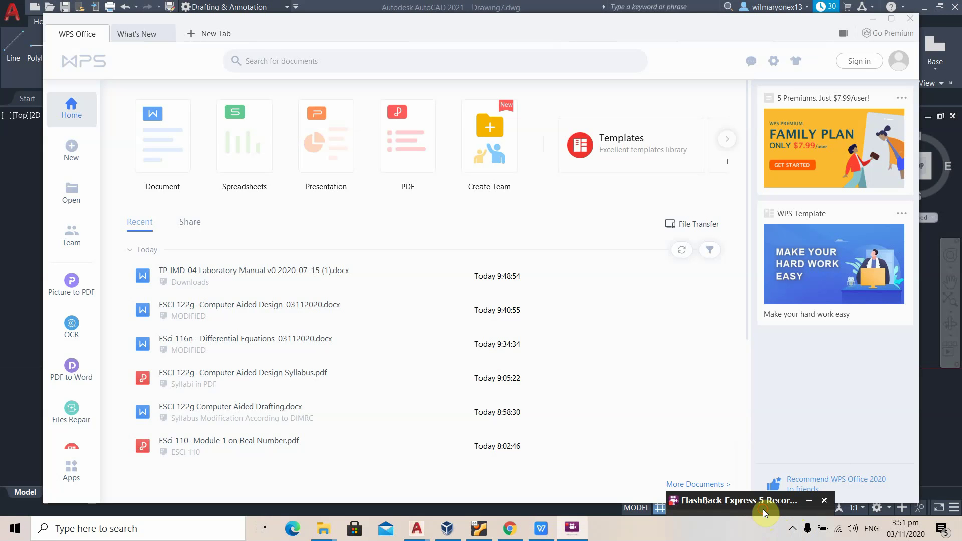
click(909, 19)
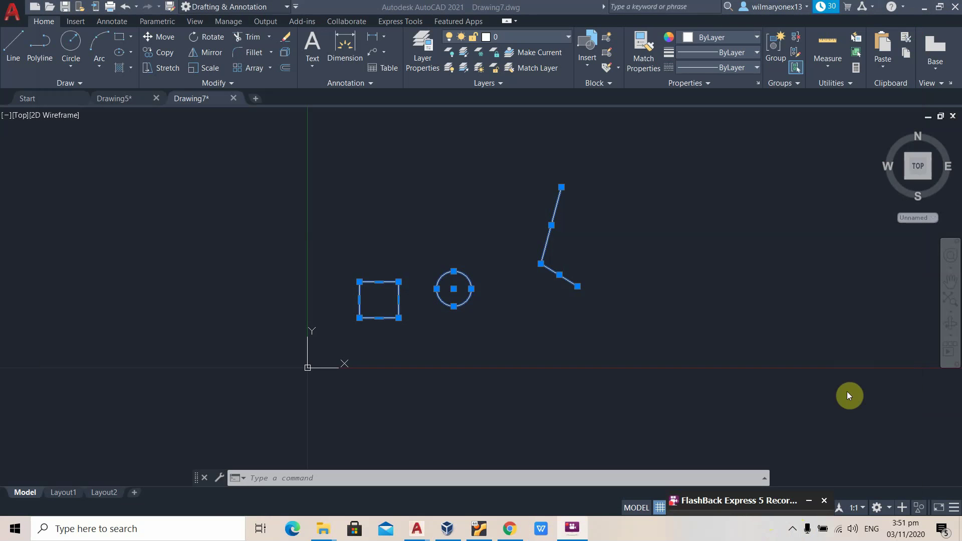
drag(755, 496, 524, 260)
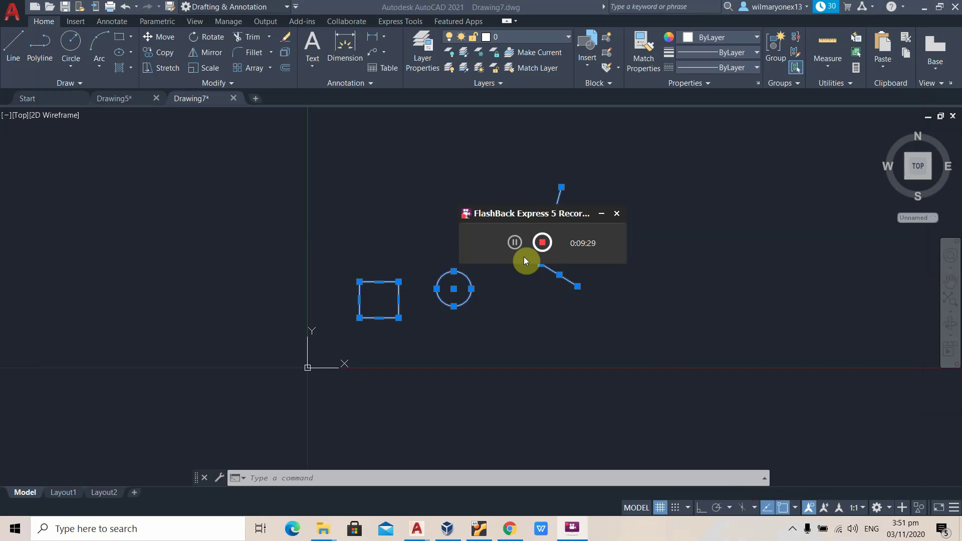